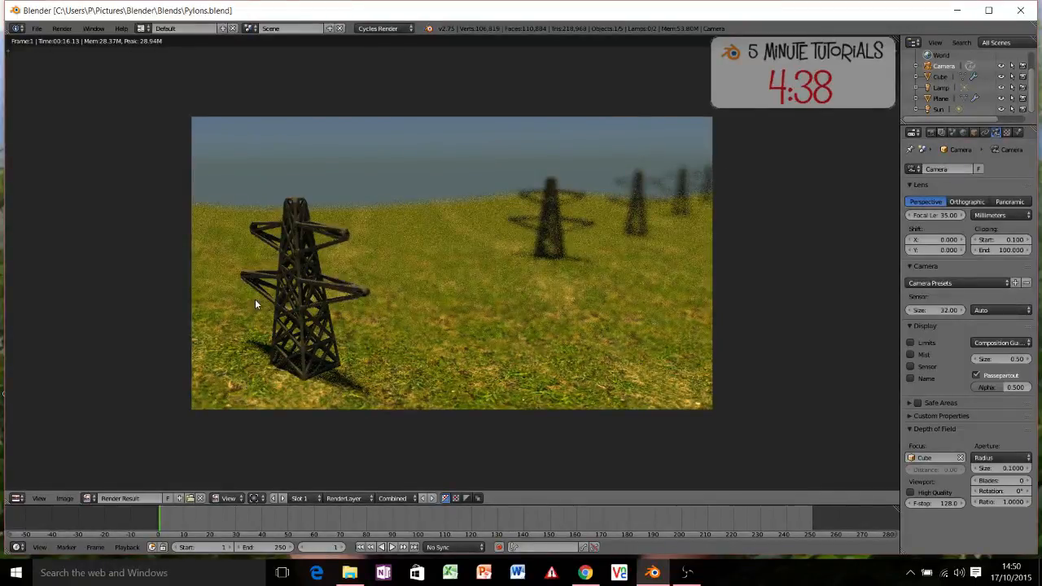
Step: Start a new default scene and put the cube into Edit Mode with face selection
key("ctrl+n")
left_click(388, 286)
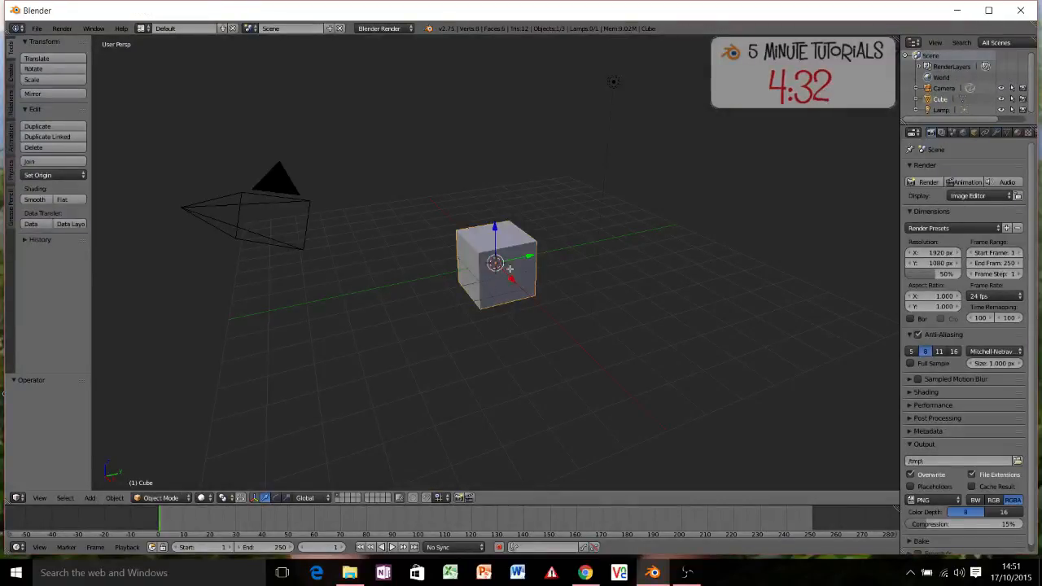
key("Tab")
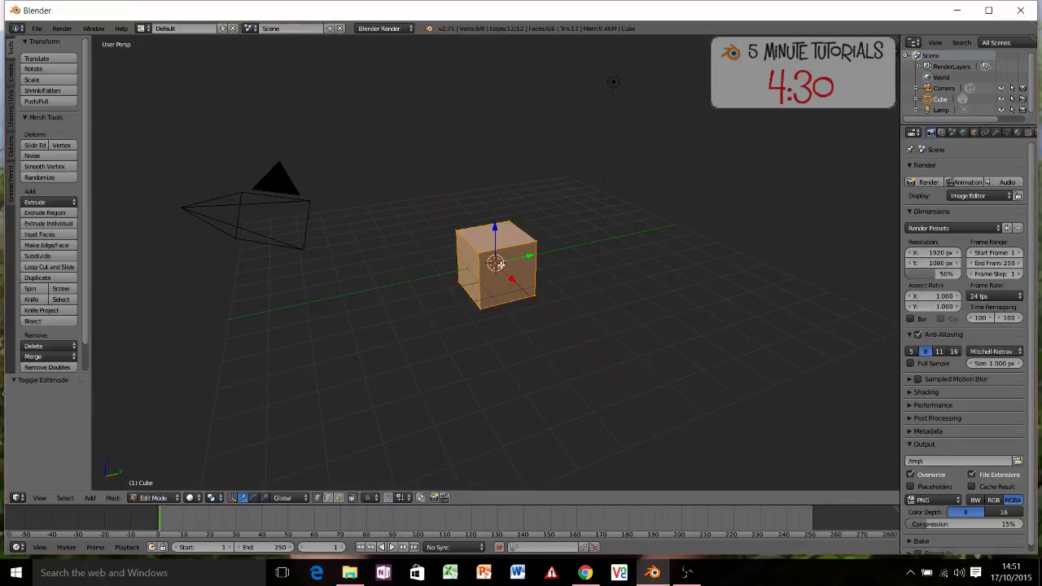
key("ctrl+Tab")
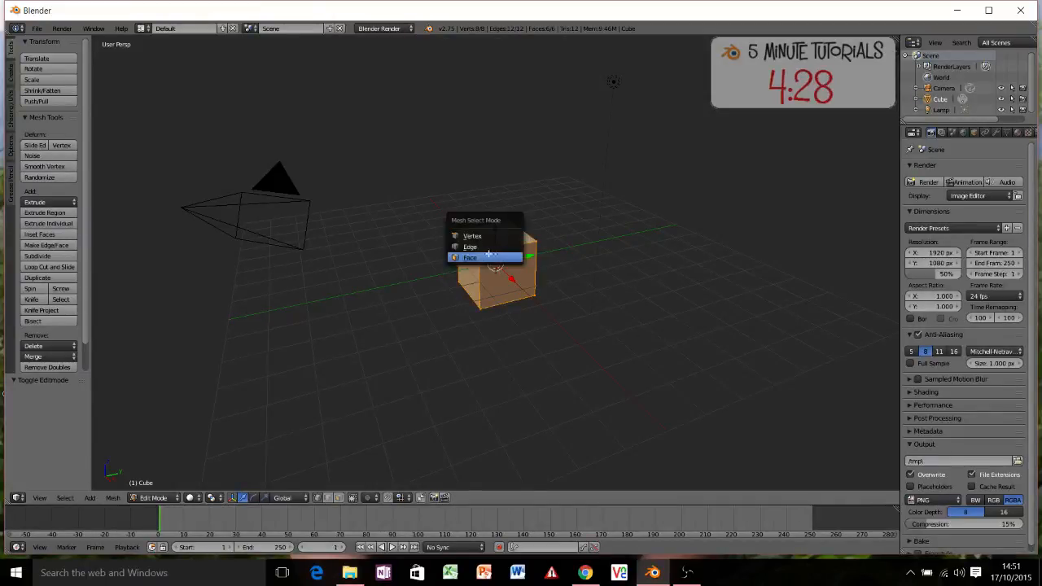
left_click(476, 259)
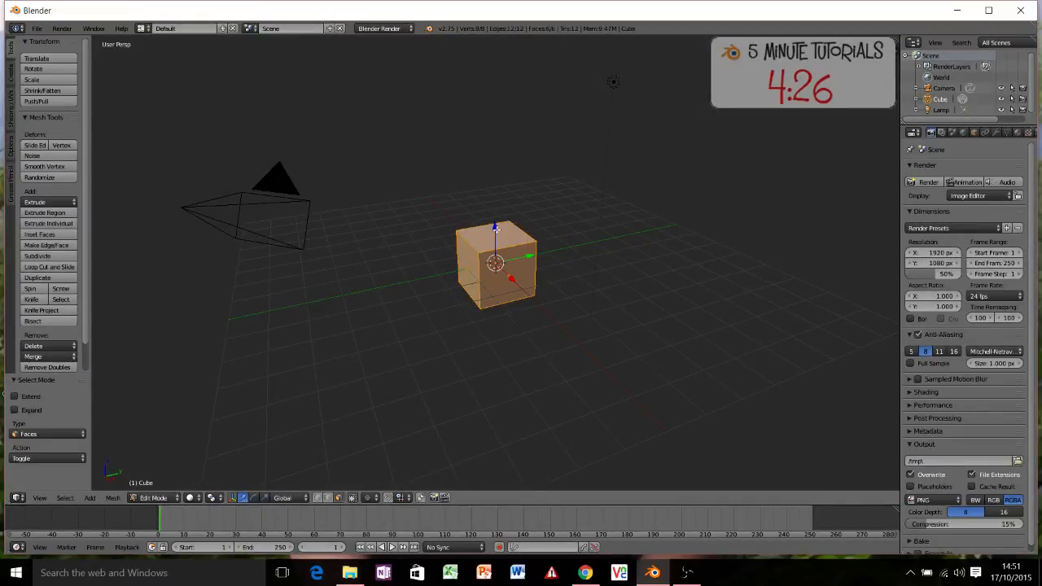
Step: Scale the cube's top face to about 0.147 and raise it about 5.52 units along Z
right_click(496, 233)
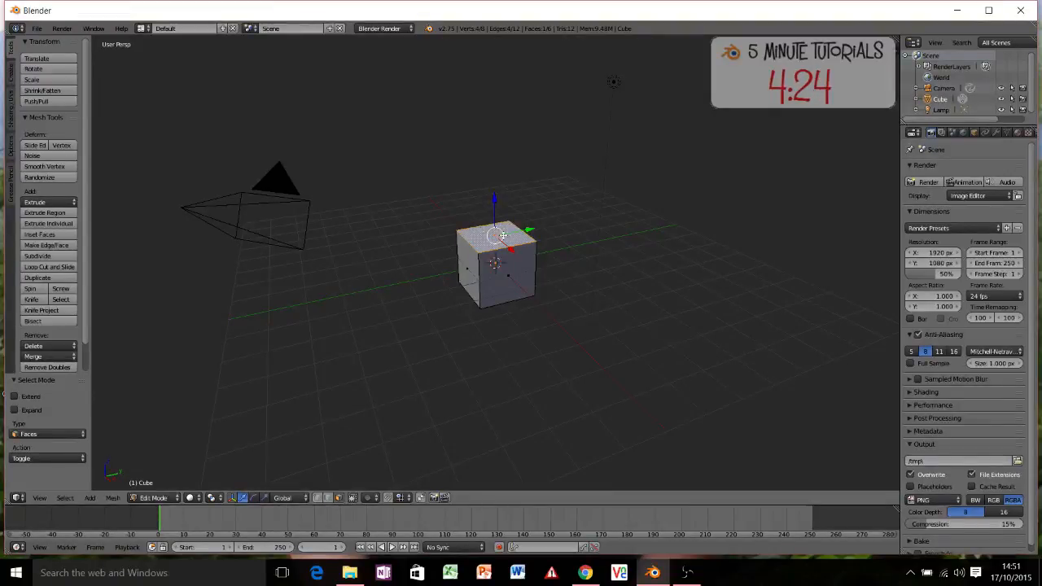
key("s")
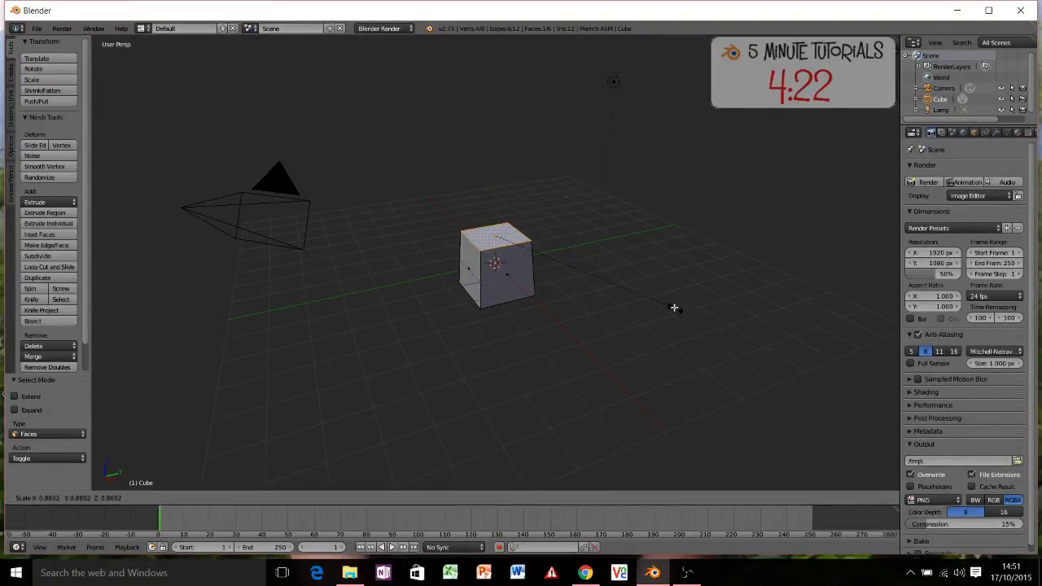
left_click(528, 236)
key("g")
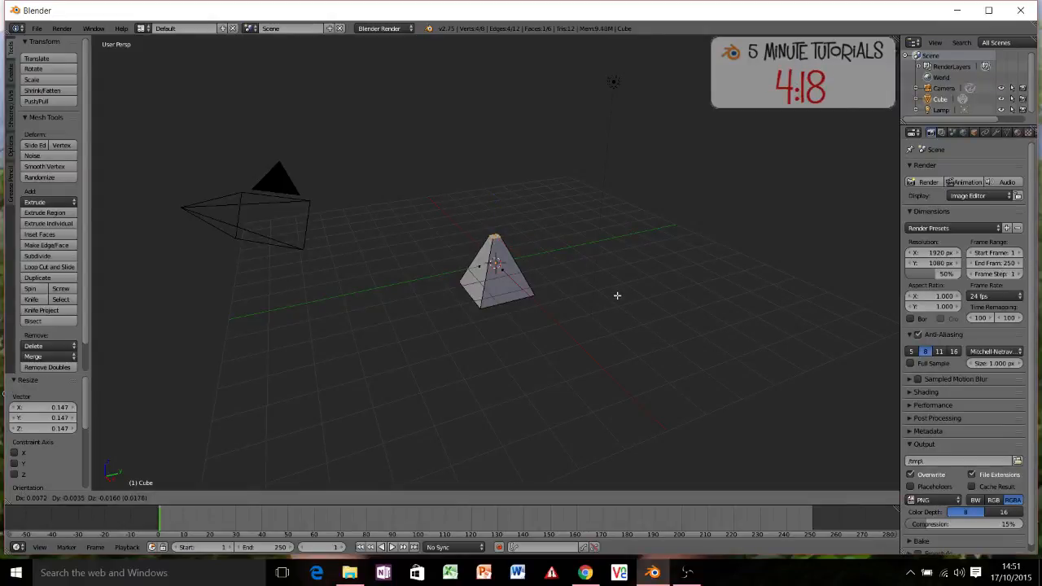
key("z")
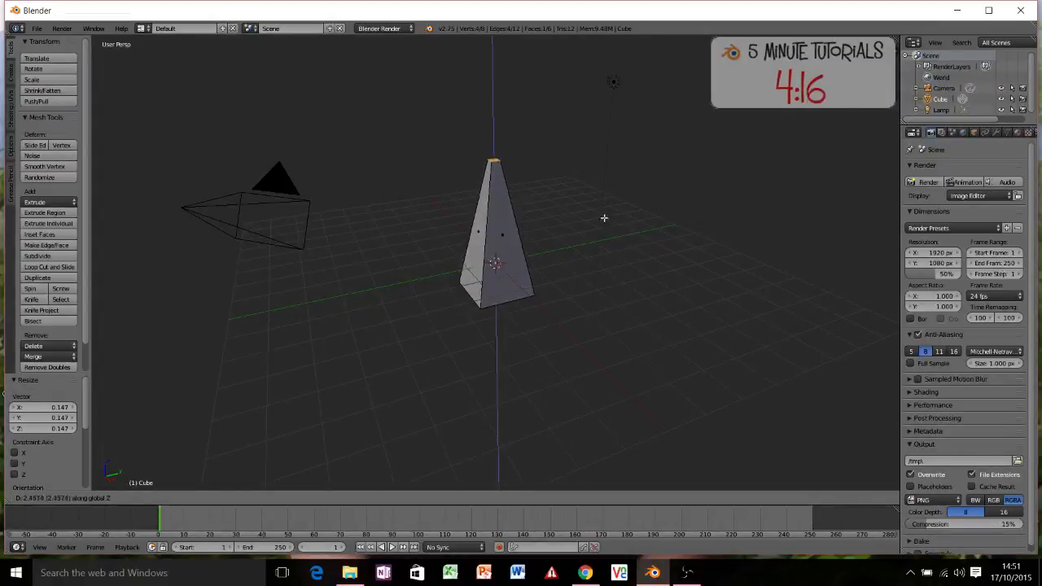
left_click(598, 110)
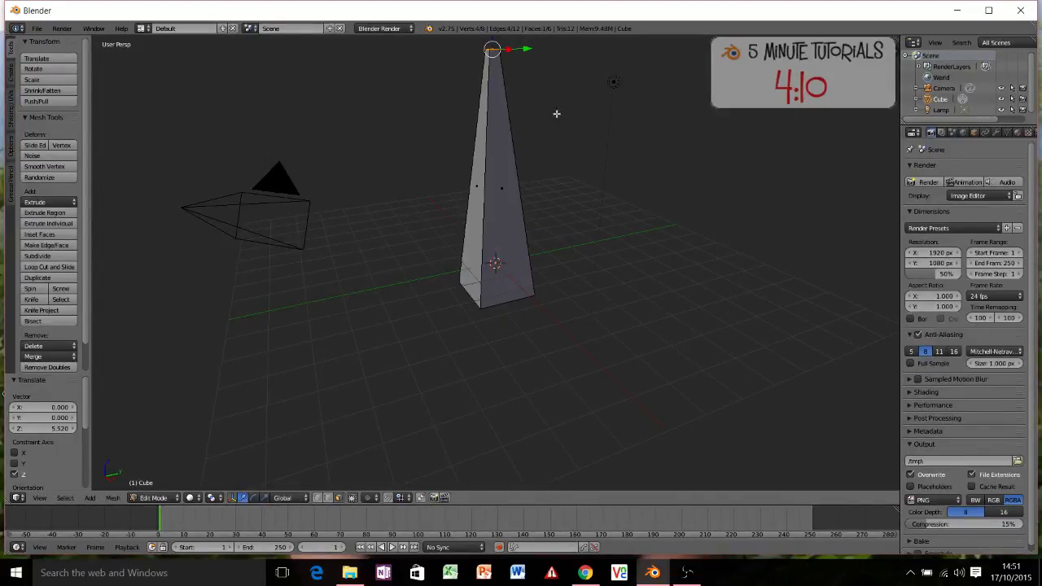
Step: Add a Skin modifier to the tapered tower mesh
left_click(995, 132)
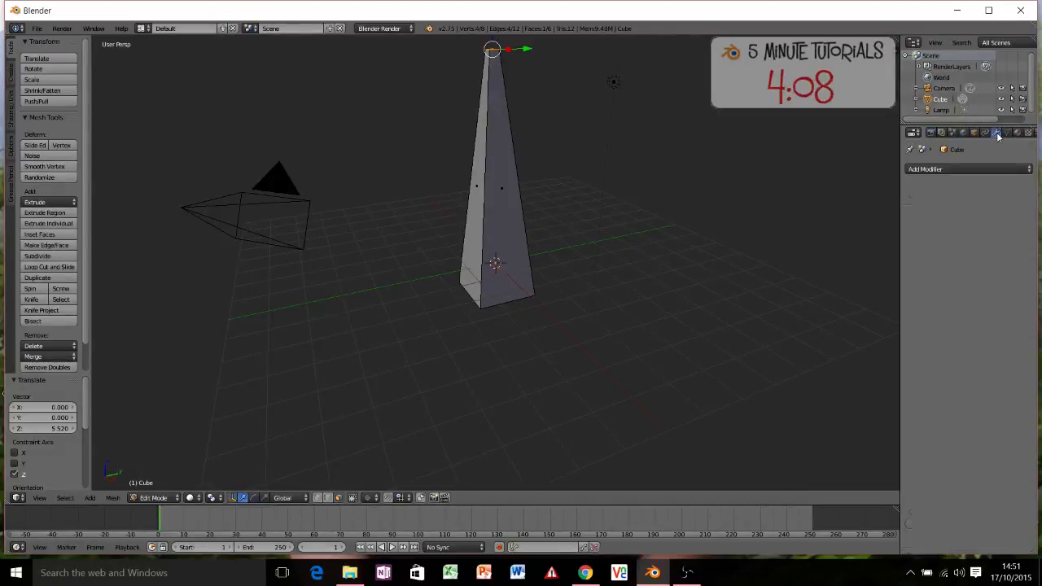
left_click(932, 169)
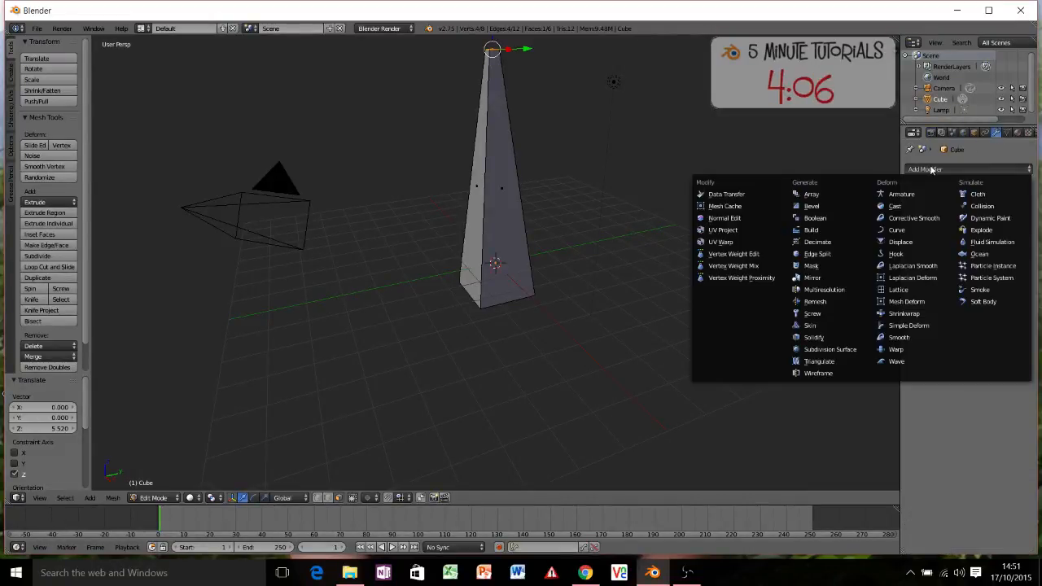
left_click(811, 326)
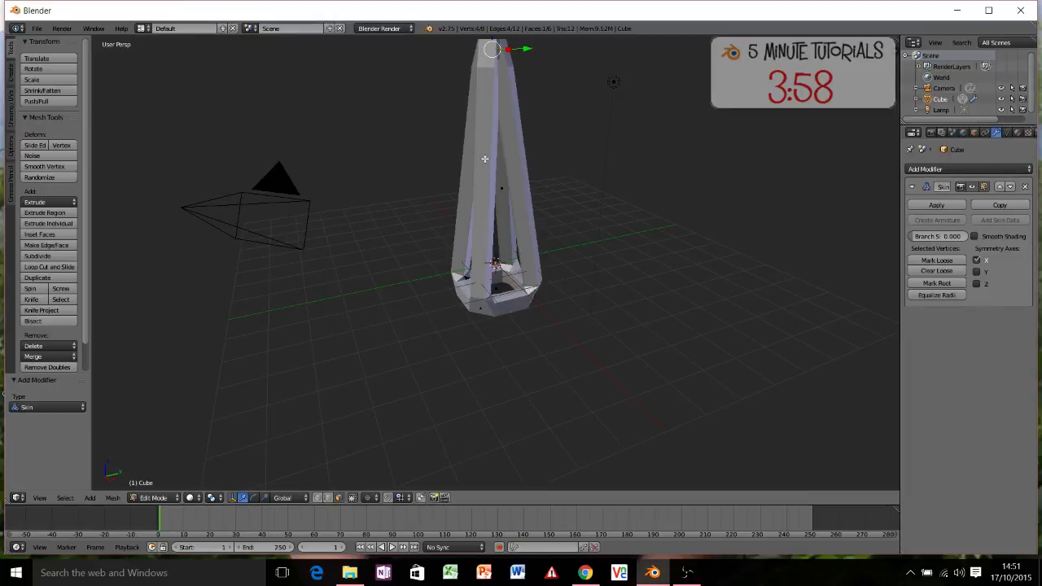
Step: Select the whole mesh and thin its skin struts with Skin Resize to about 0.207
middle_click_drag(551, 167, 491, 247)
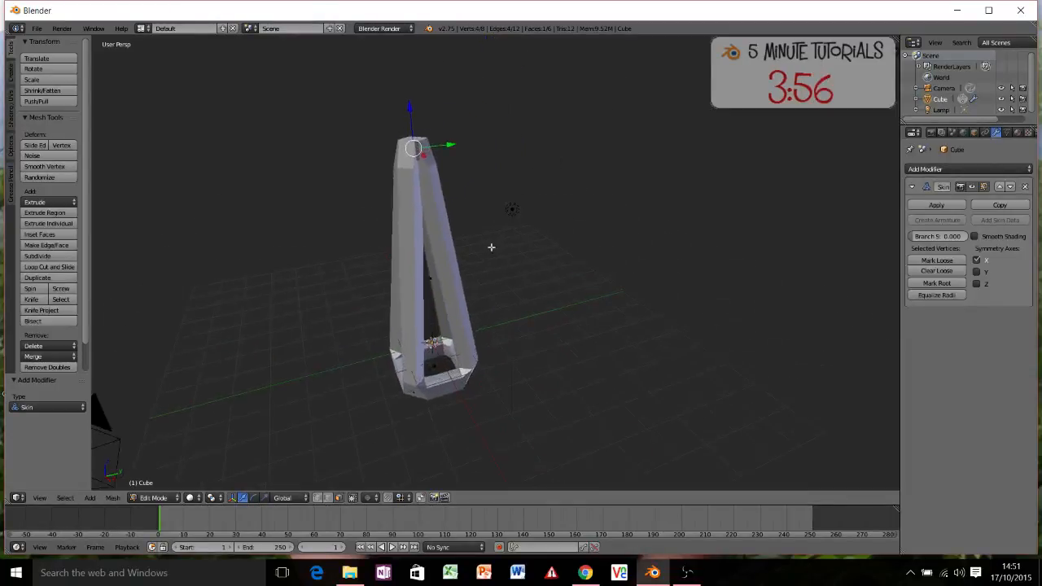
key("a")
key("a")
key("a")
key("a")
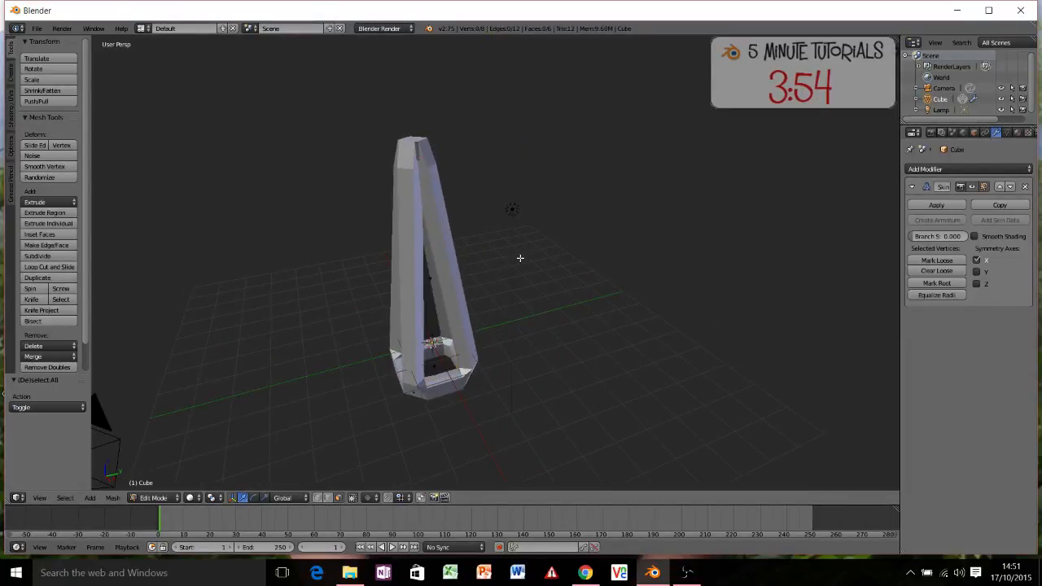
key("a")
key("a")
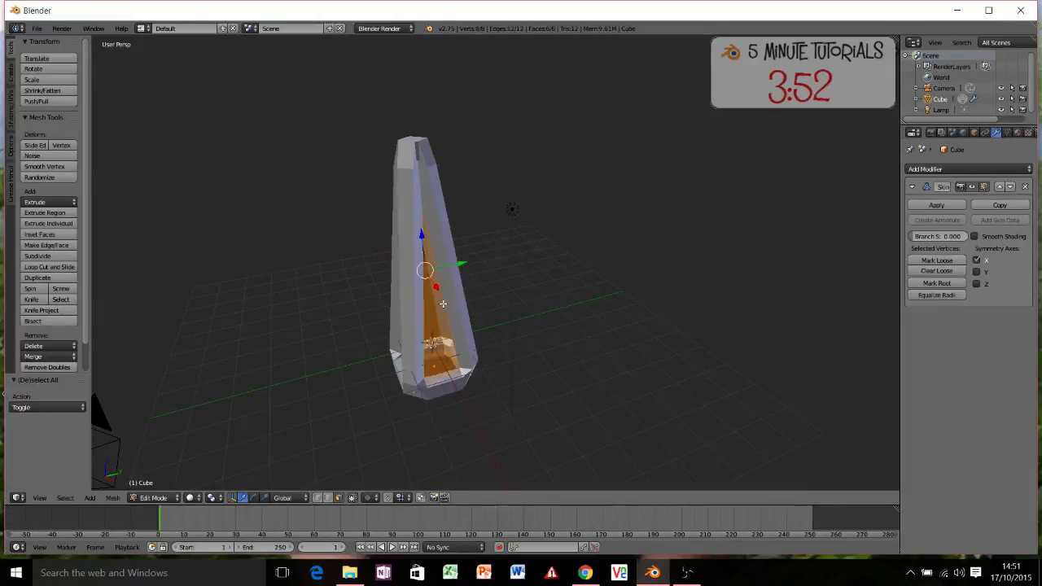
key("s")
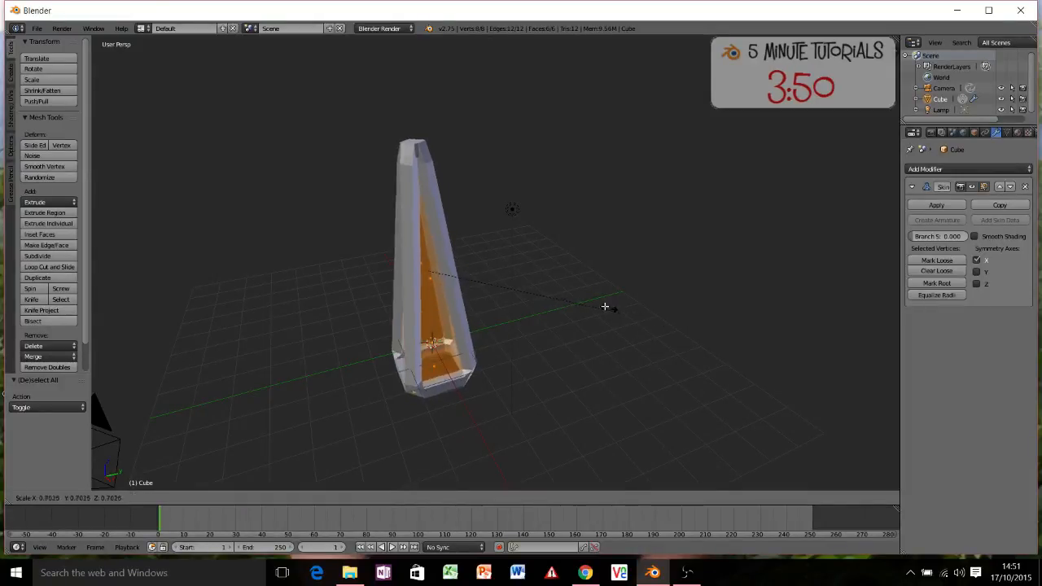
left_click(480, 277)
Step: Add five evenly spaced horizontal loop cuts up the tower without sliding them
mouse_move(480, 277)
middle_mouse_down()
mouse_move(472, 284)
mouse_move(491, 251)
mouse_move(489, 263)
middle_mouse_up()
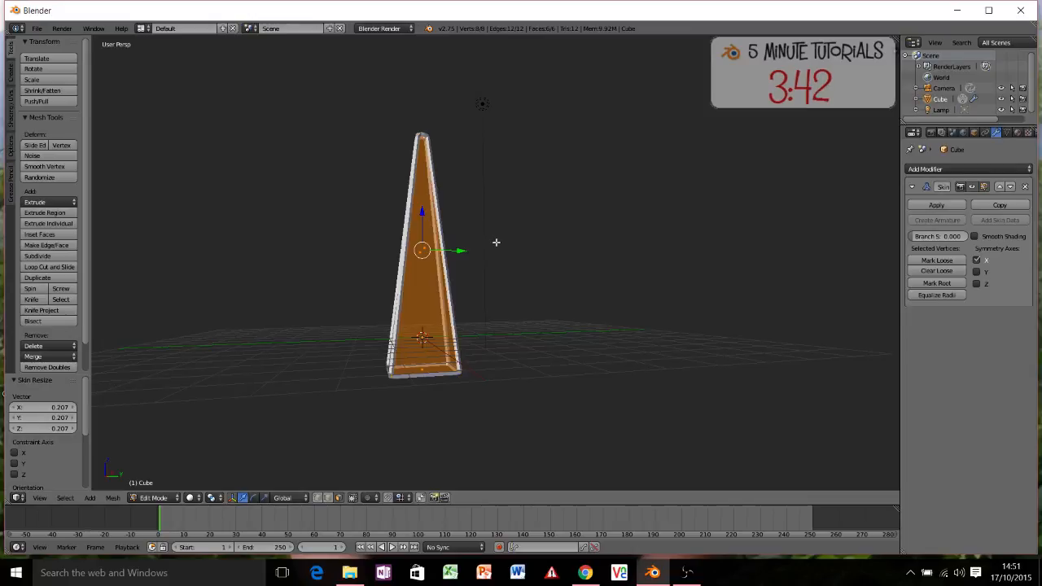
key("ctrl+r")
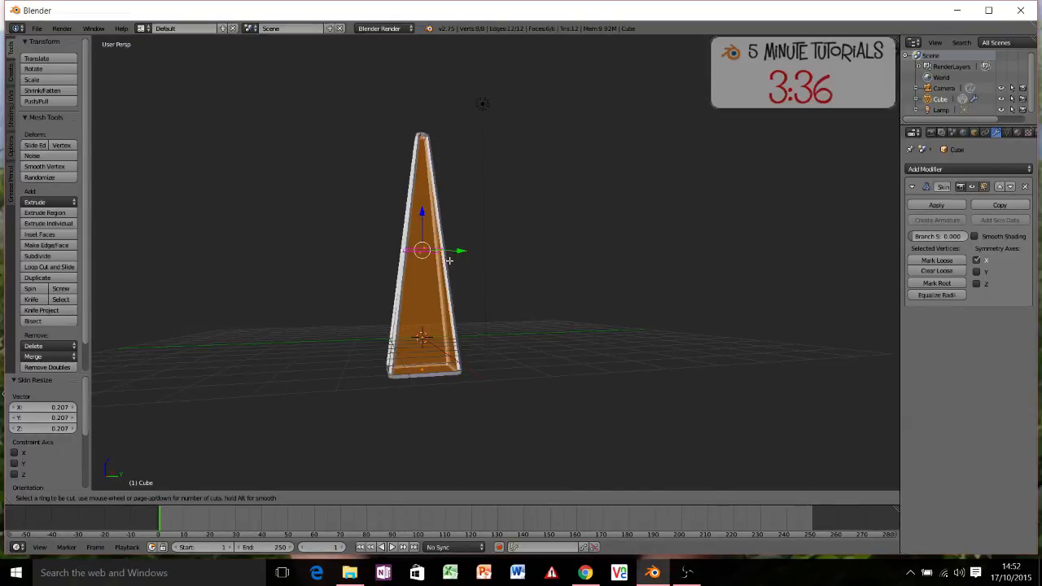
scroll(448, 259, "up", 3)
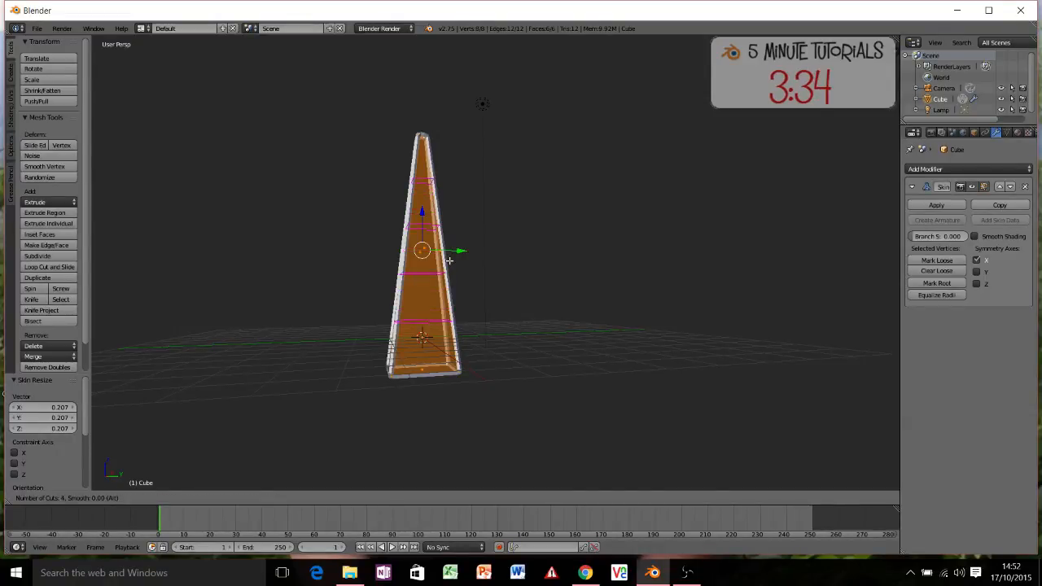
scroll(449, 260, "up", 1)
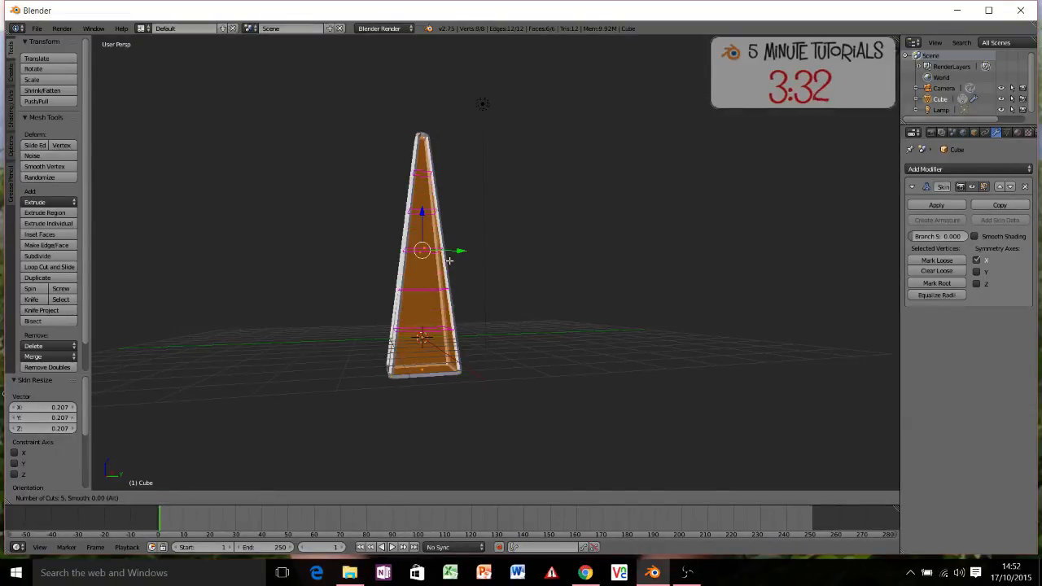
left_click(449, 260)
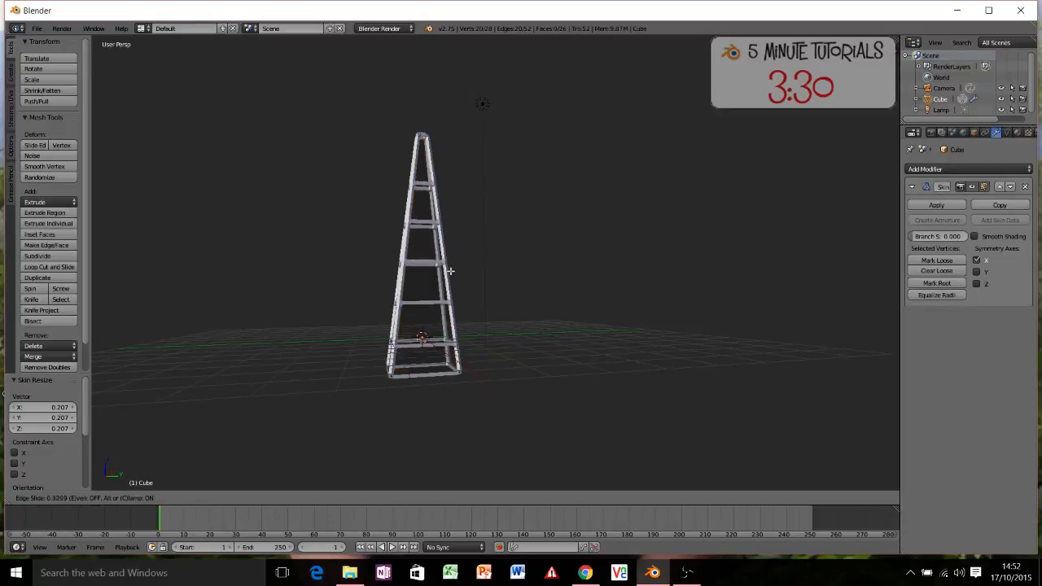
right_click(451, 262)
Step: Extrude the +Y face of the tower's third section from the top about 2.18 units outward and scale its end to about 0.463
middle_click_drag(478, 286, 445, 304)
key("ctrl+Tab")
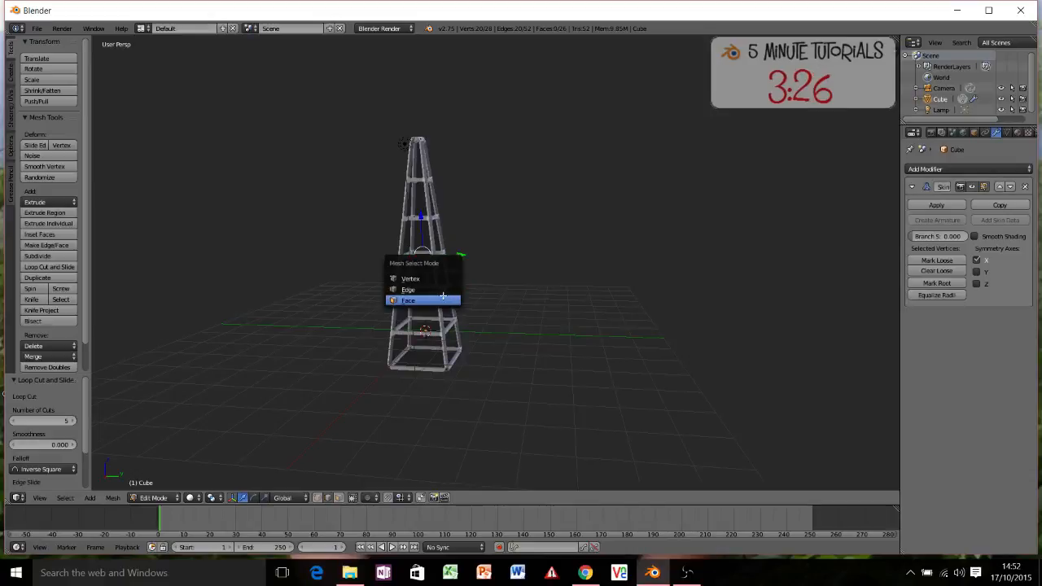
left_click(434, 298)
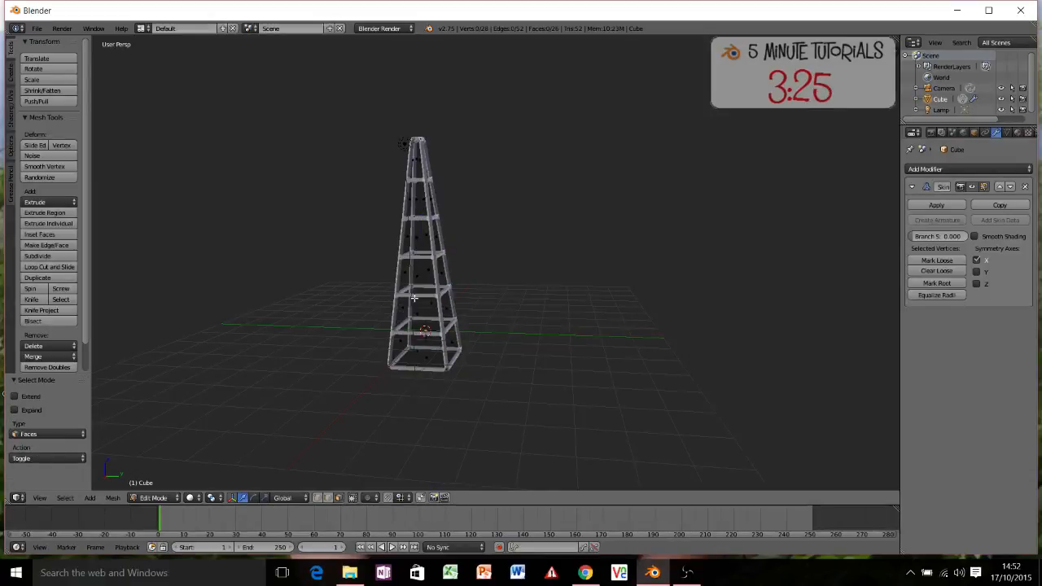
right_click(437, 236)
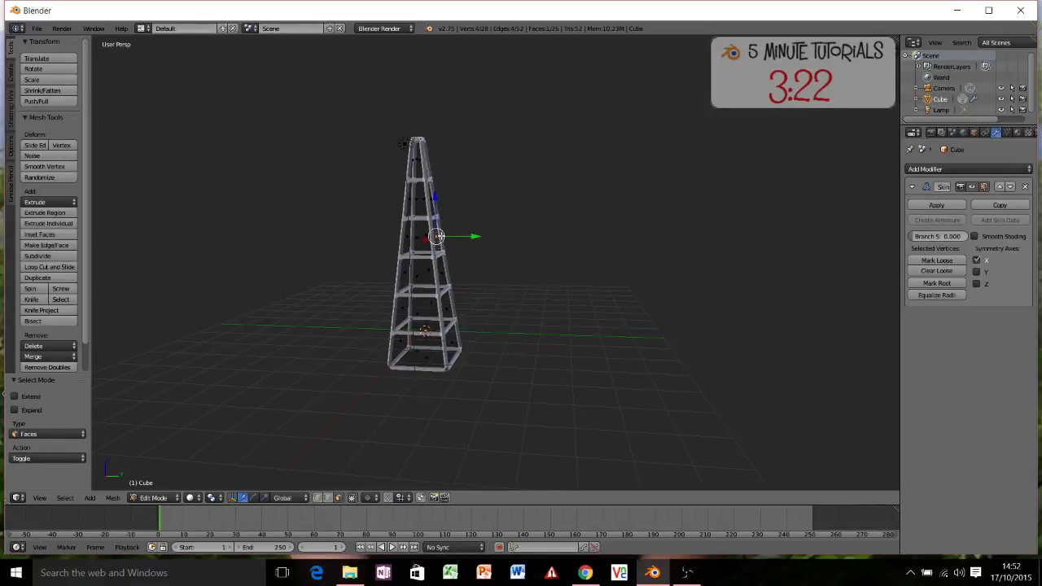
key("e")
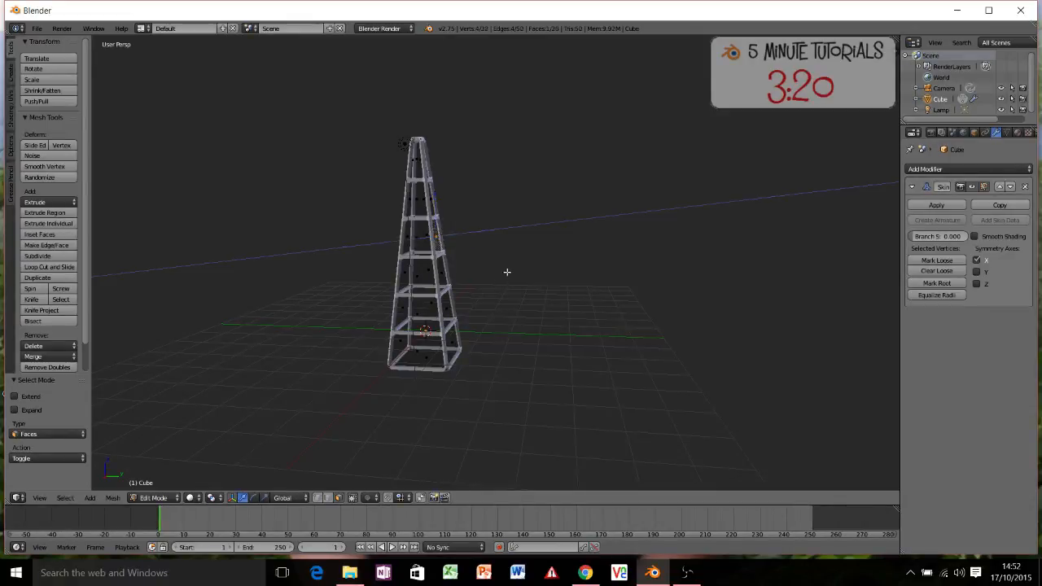
left_click(567, 271)
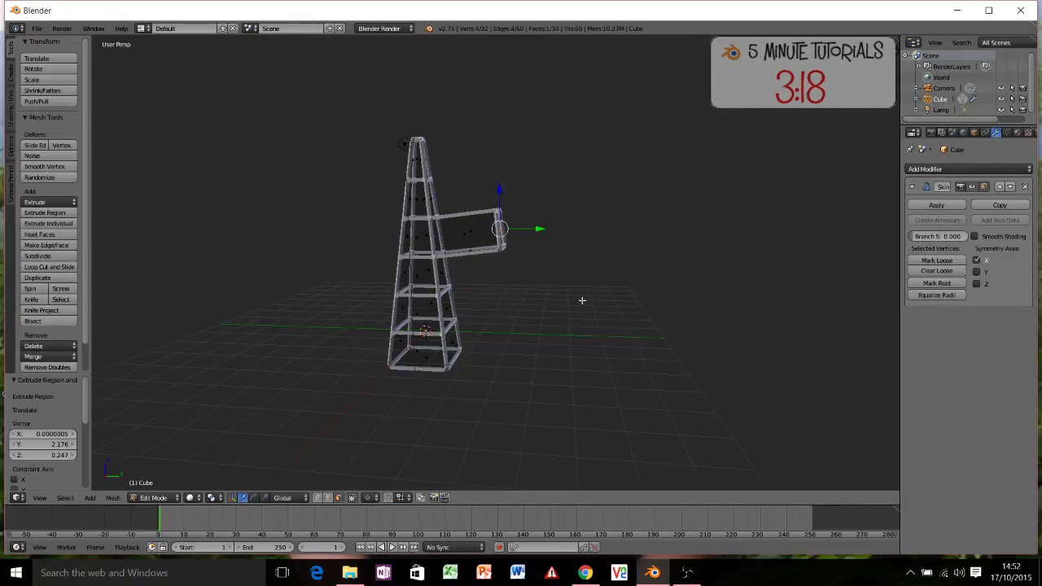
key("s")
left_click(535, 263)
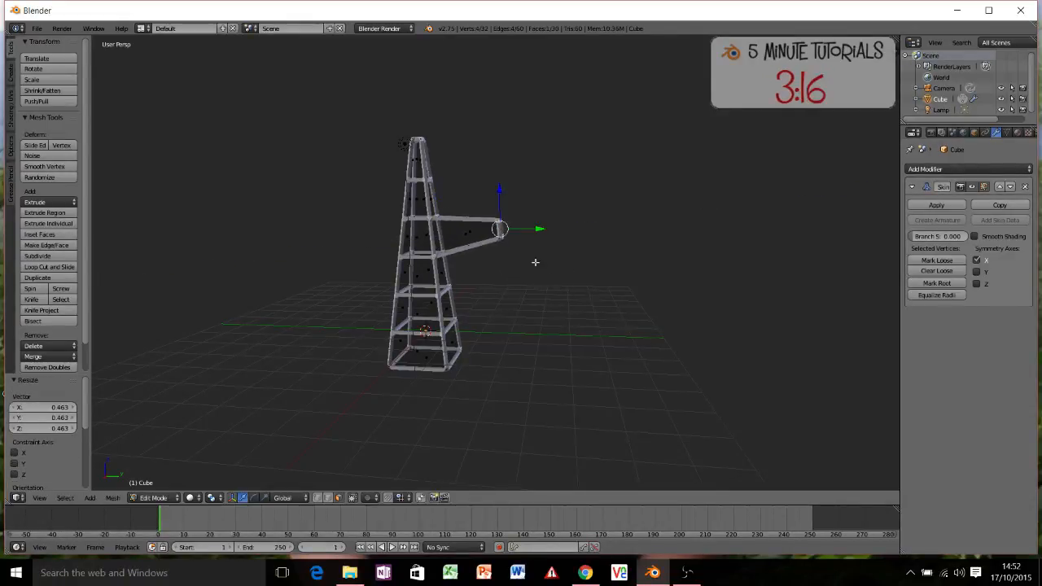
Step: Extrude the +Y face of the tower's topmost section about 2.15 units outward and scale its end to about 0.333
right_click(427, 154)
middle_click_drag(447, 179, 431, 187)
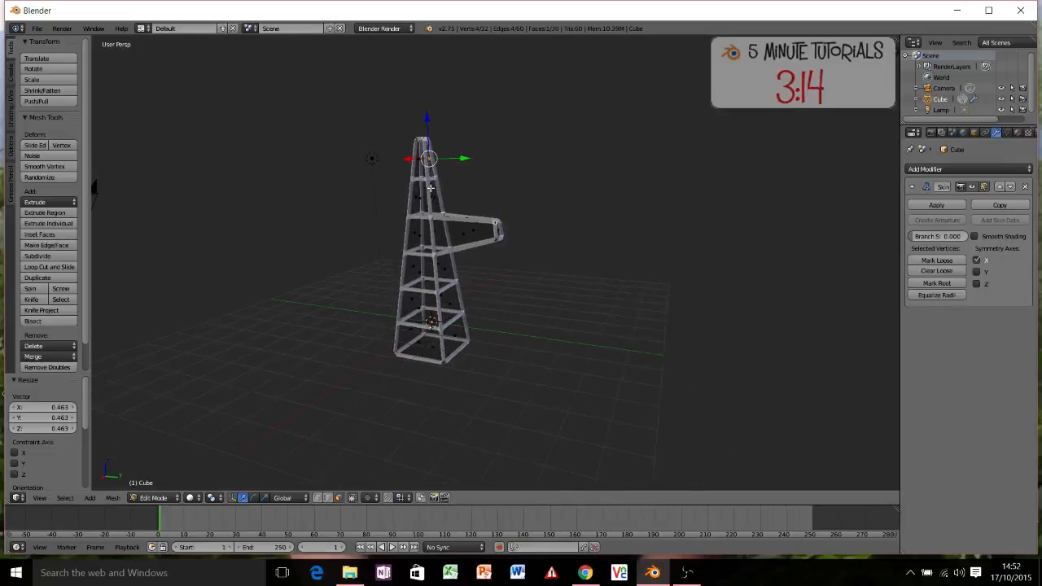
key("e")
left_click(497, 171)
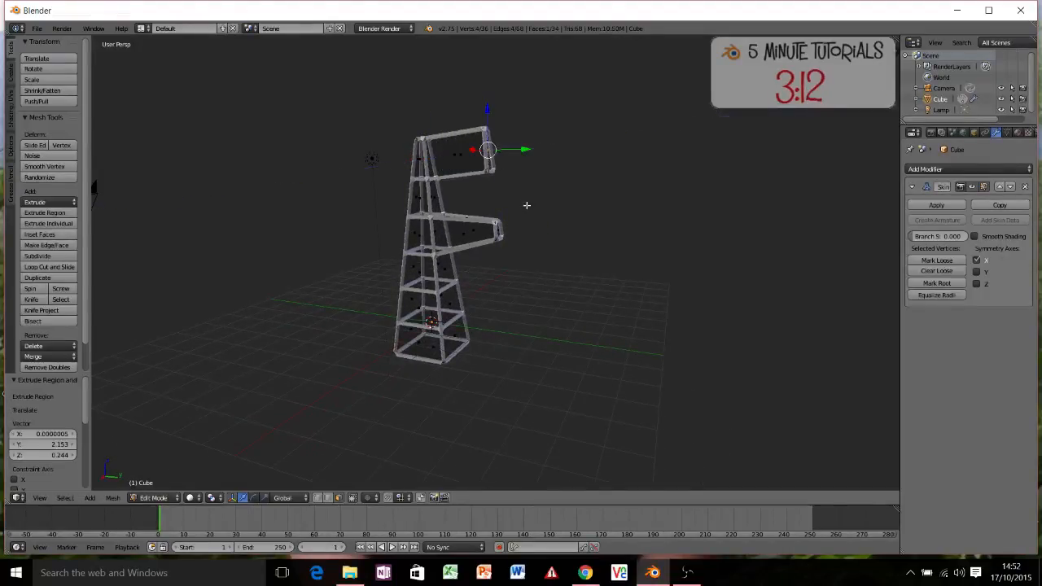
key("s")
left_click(494, 173)
Step: Add a Mirror modifier and set it to mirror the arms across the Y axis instead of X
middle_click_drag(494, 172, 537, 167)
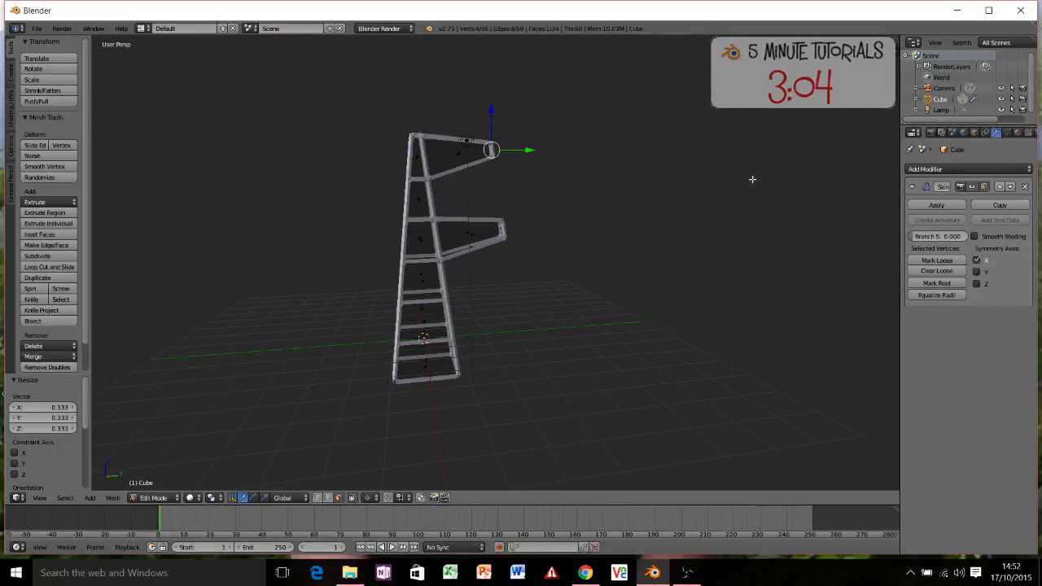
left_click(974, 170)
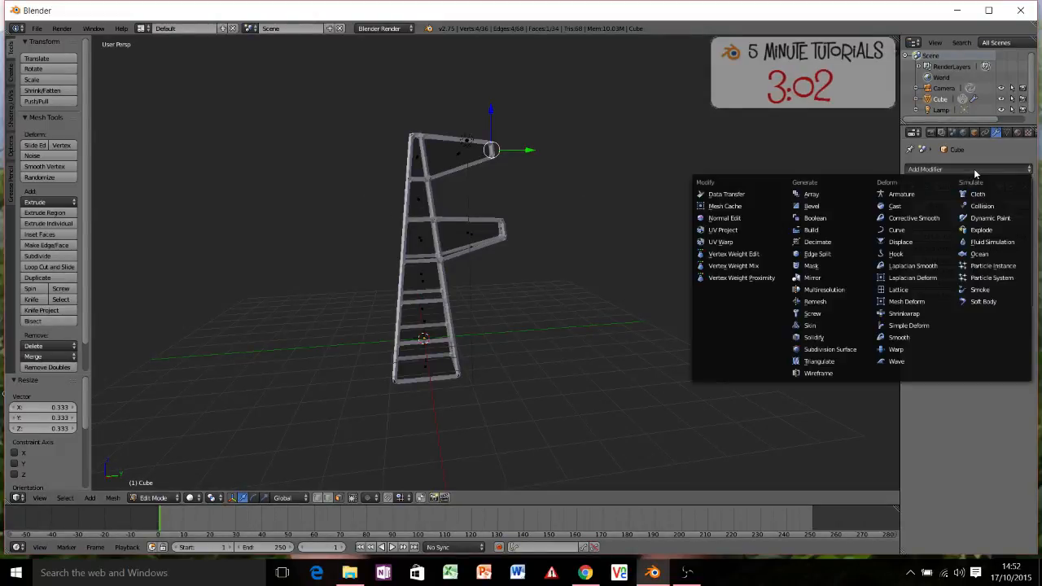
left_click(815, 276)
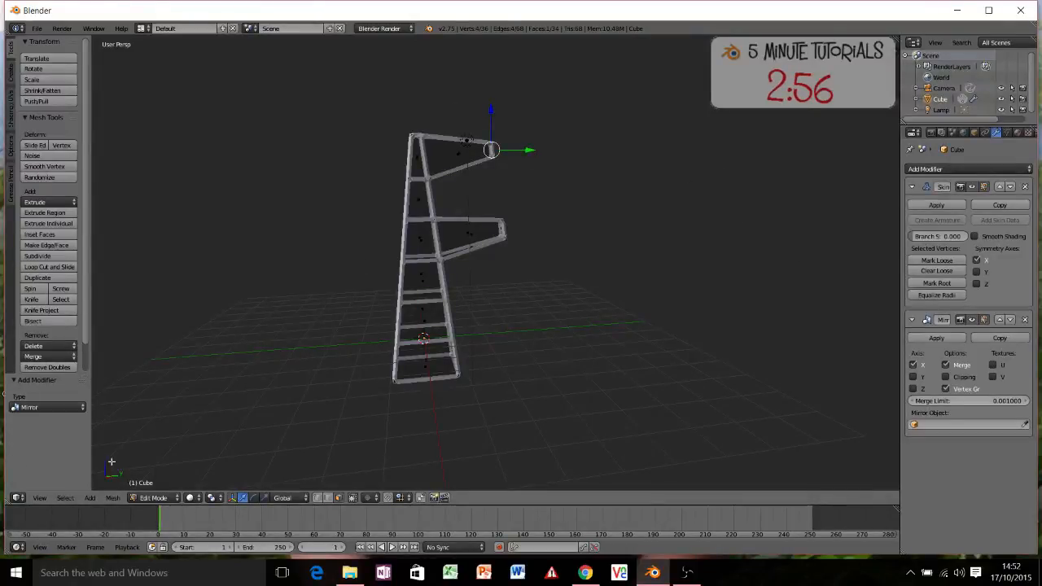
left_click(914, 366)
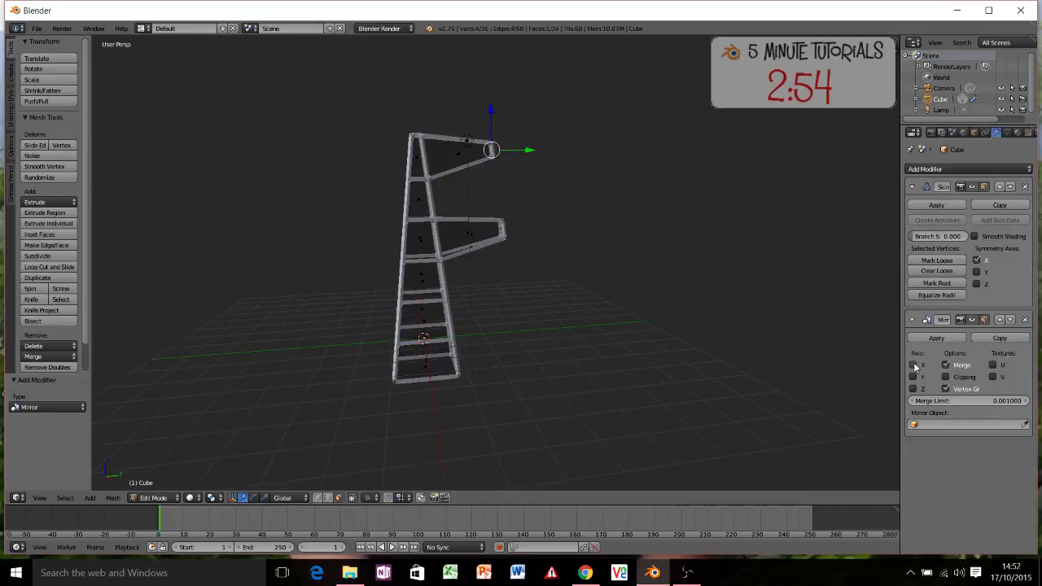
left_click(914, 377)
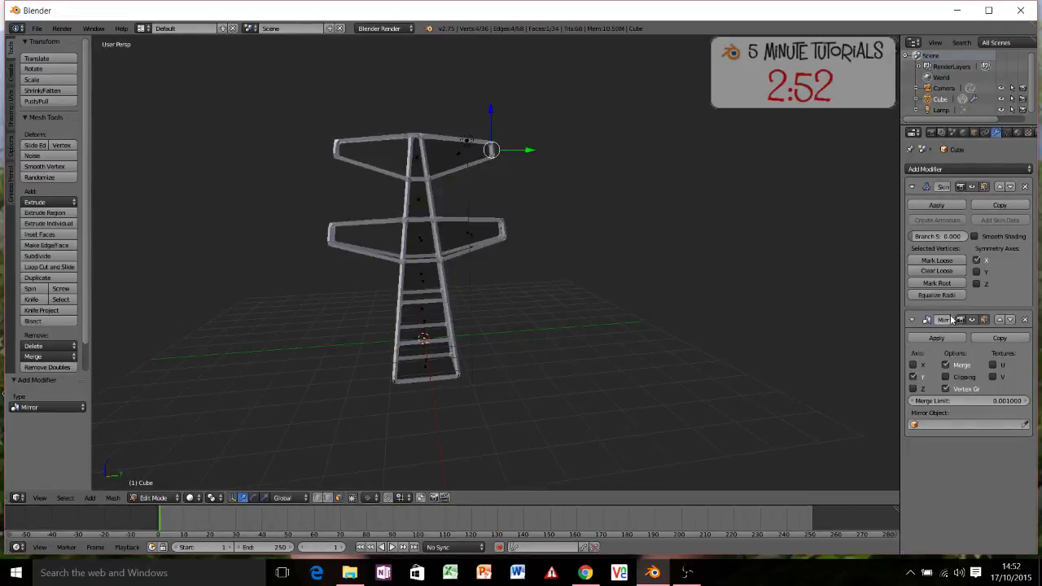
mouse_move(603, 261)
middle_mouse_down()
mouse_move(551, 274)
mouse_move(607, 263)
mouse_move(611, 242)
mouse_move(594, 246)
middle_mouse_up()
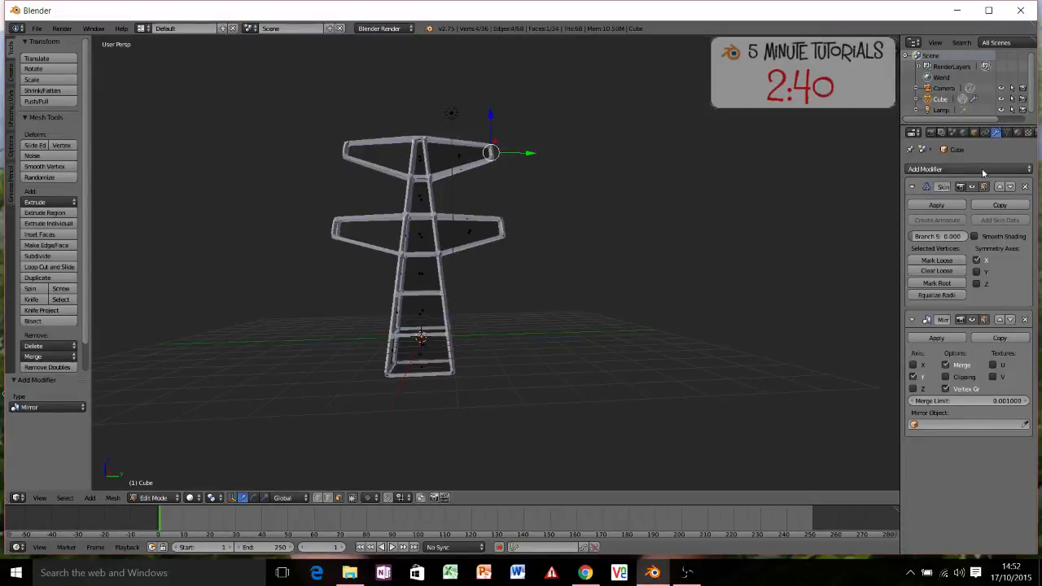
Step: Add a Decimate modifier to the pylon and move it to the top of the modifier stack, above Skin and Mirror
left_click(930, 168)
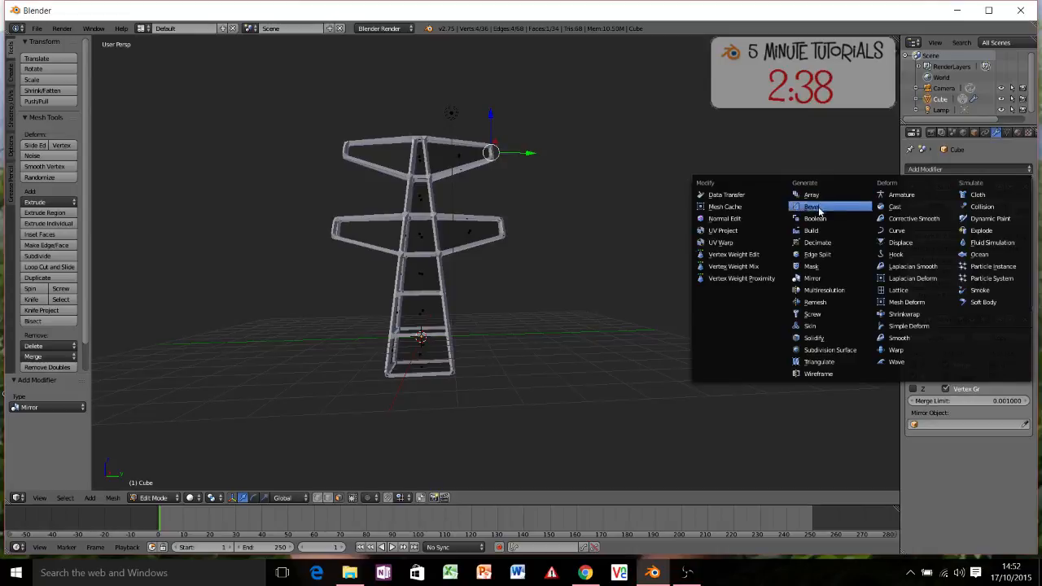
left_click(818, 244)
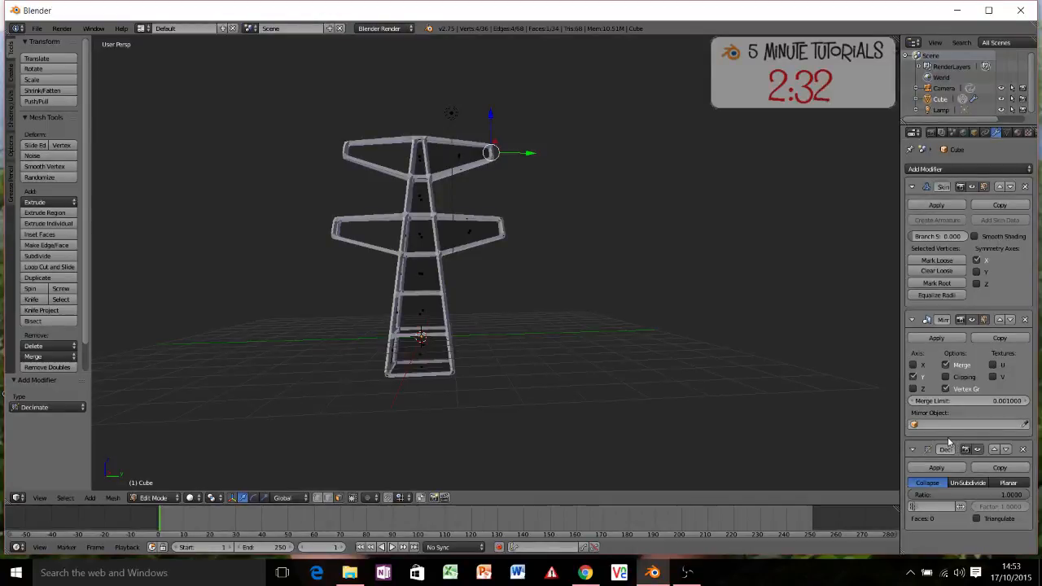
left_click(994, 449)
left_click(995, 320)
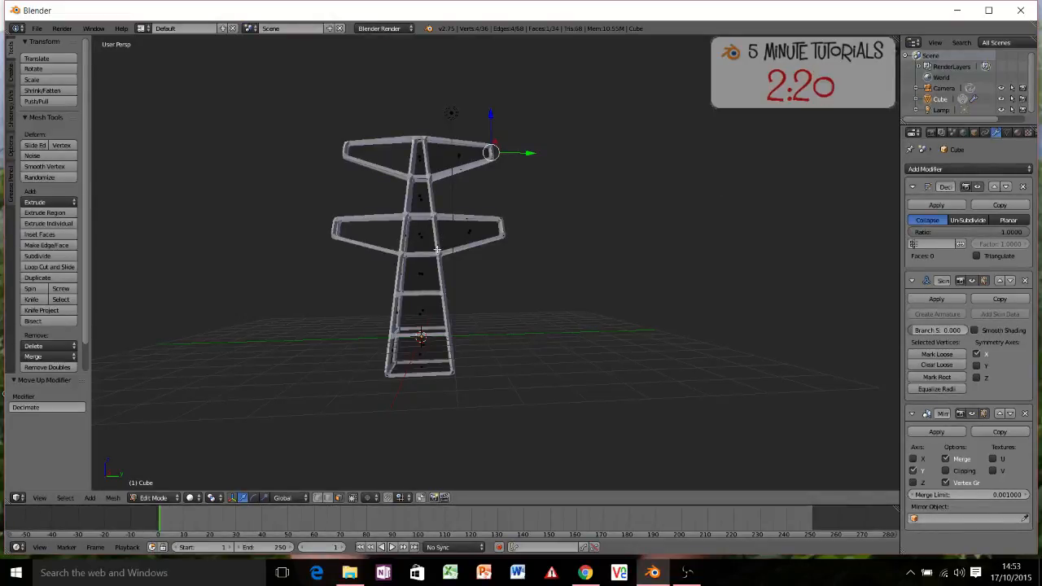
Step: Return the pylon to Object Mode, enable Triangulate on its Decimate modifier and set the ratio to 0.9
key("Tab")
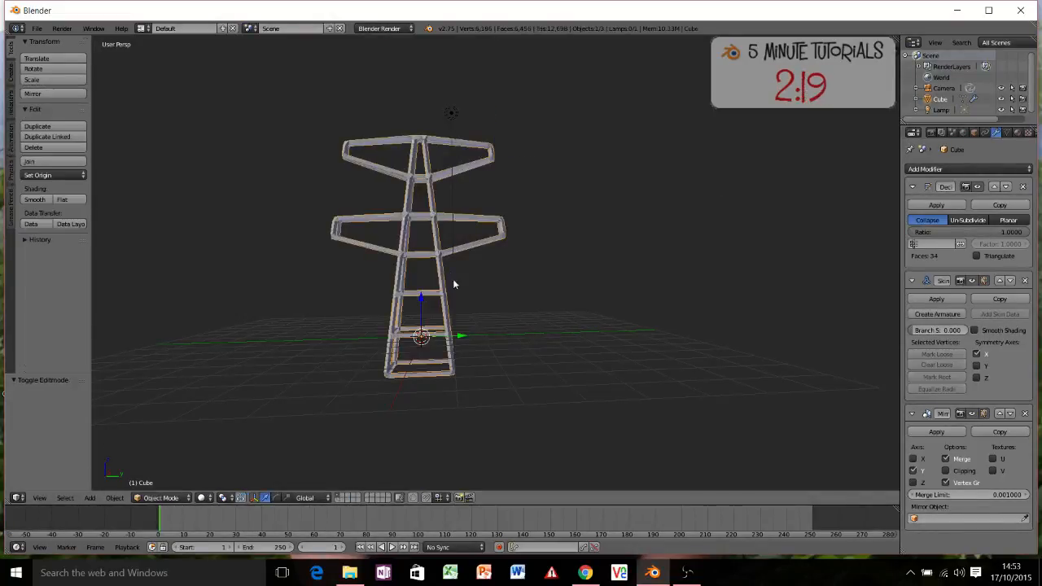
left_click(976, 256)
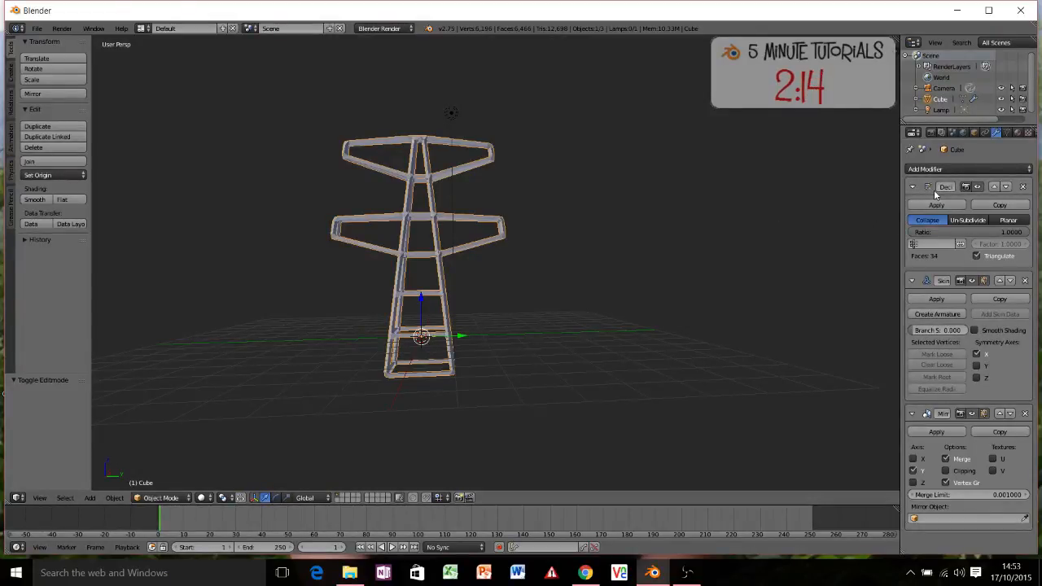
left_click(979, 232)
type("0")
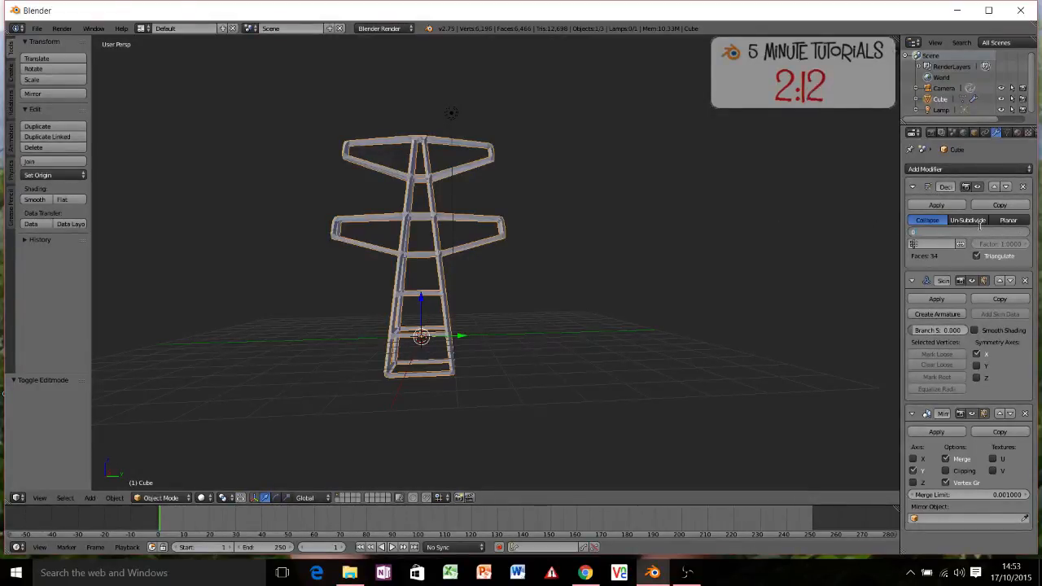
type(".9")
key("Return")
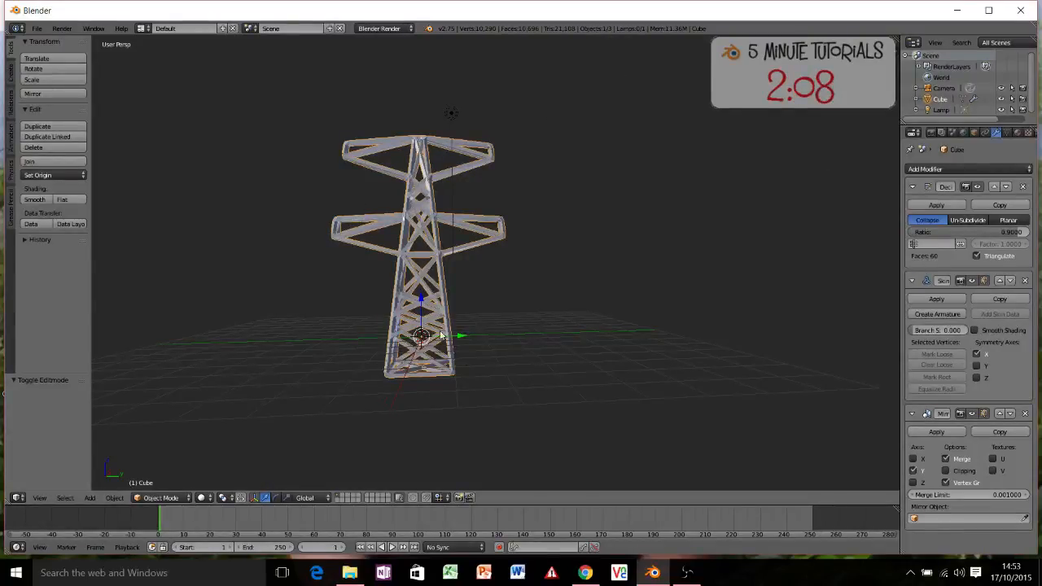
Step: Scale the pylon down to about 0.242 and move it about 5.62 units along the X axis
middle_click_drag(469, 332, 349, 344)
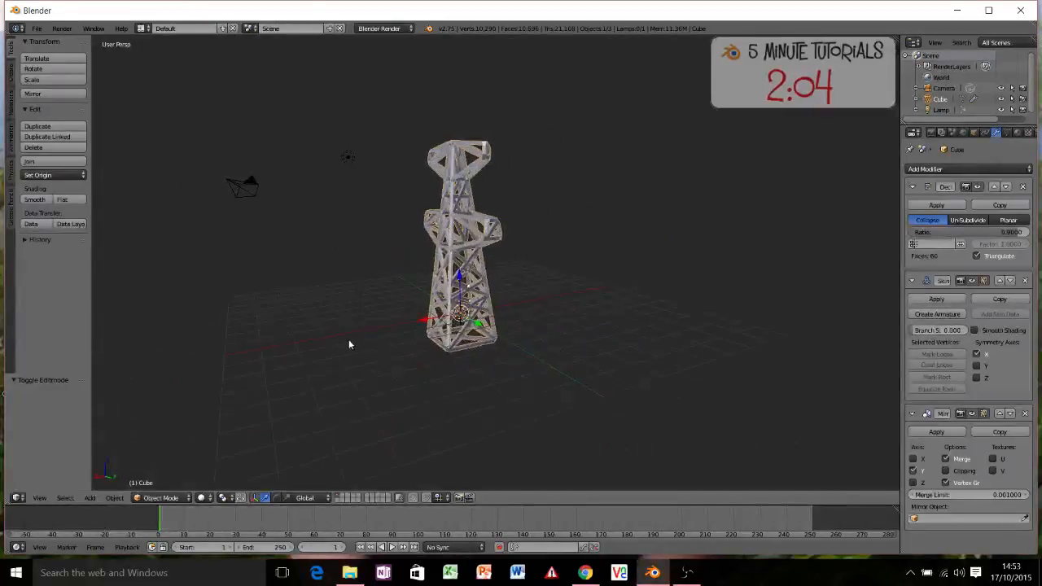
middle_click_drag(549, 116, 571, 133)
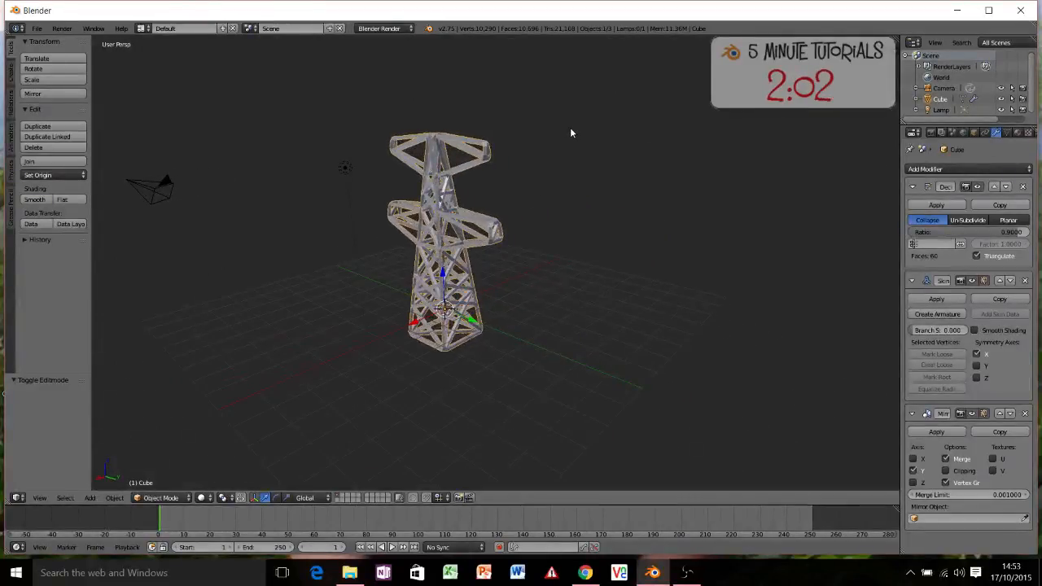
key("s")
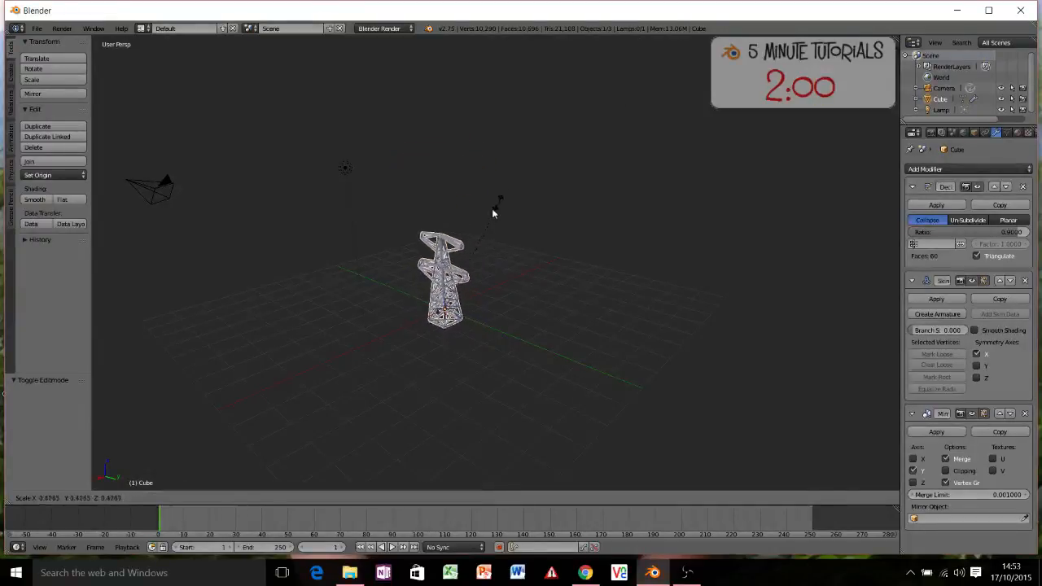
left_click(465, 252)
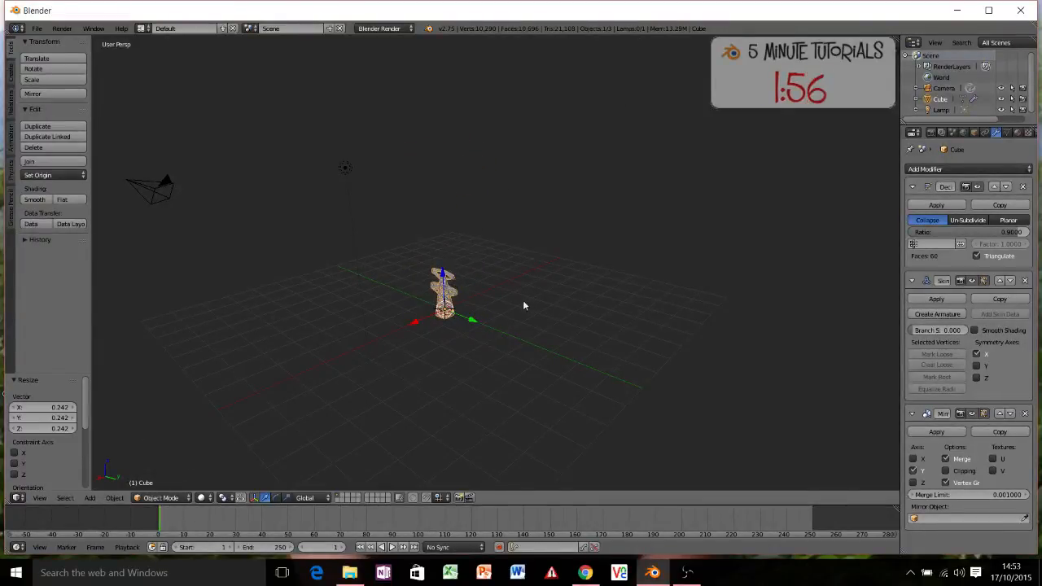
key("g")
key("x")
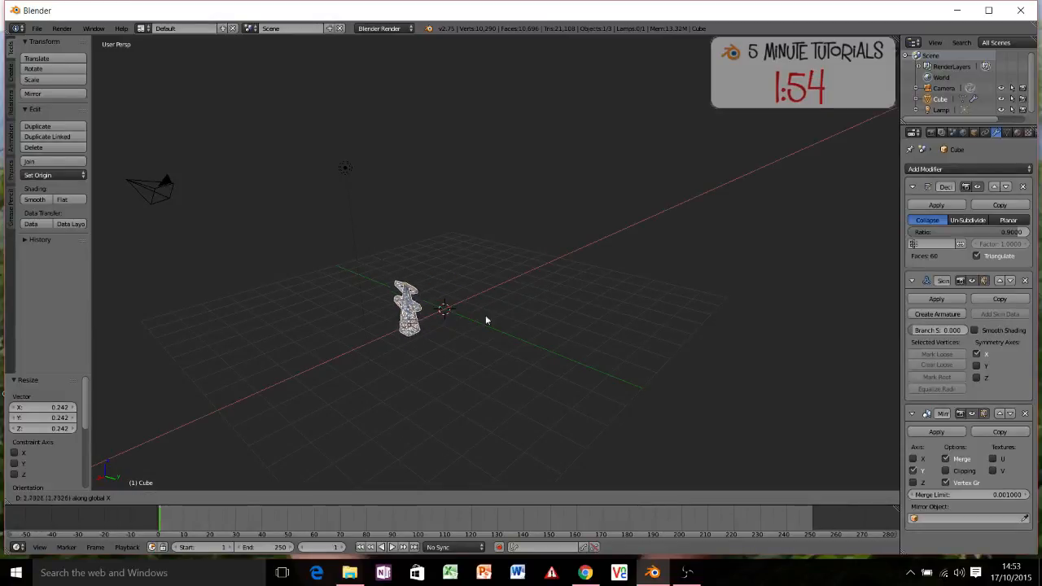
left_click(411, 355)
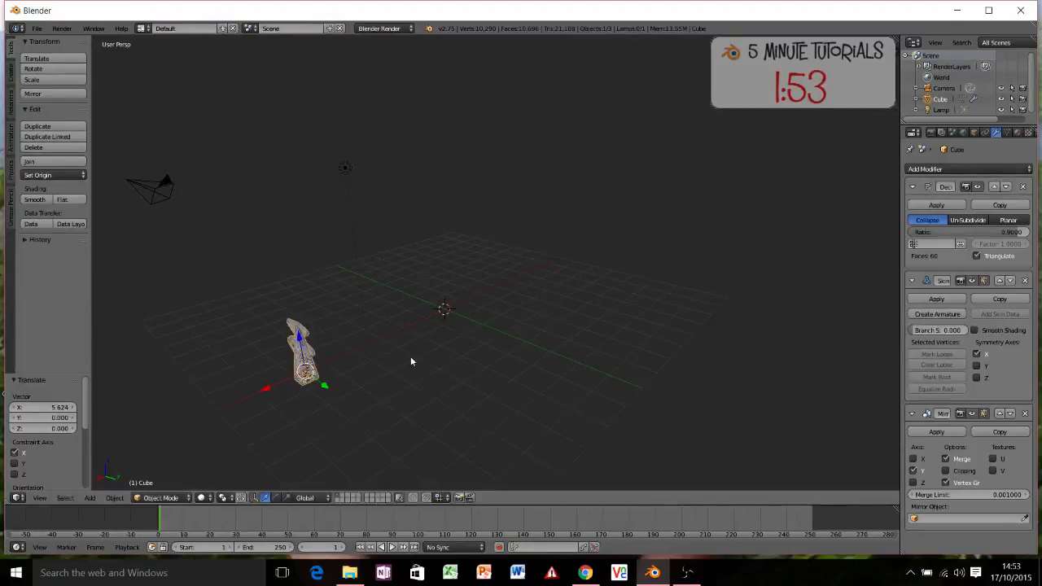
Step: Add an Array modifier to the pylon with a relative X offset of -5.8 and a count of 5
left_click(944, 170)
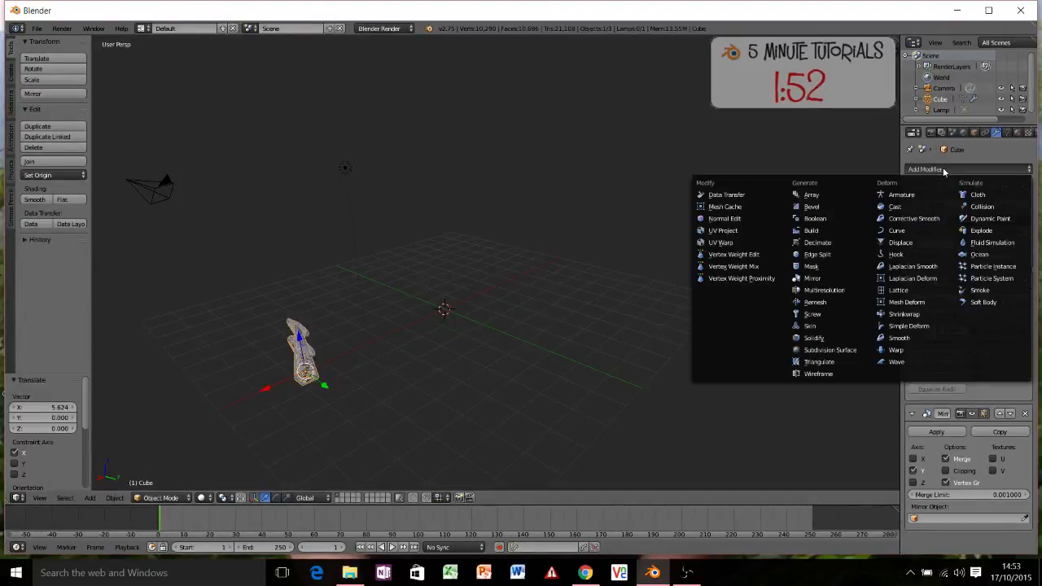
left_click(821, 198)
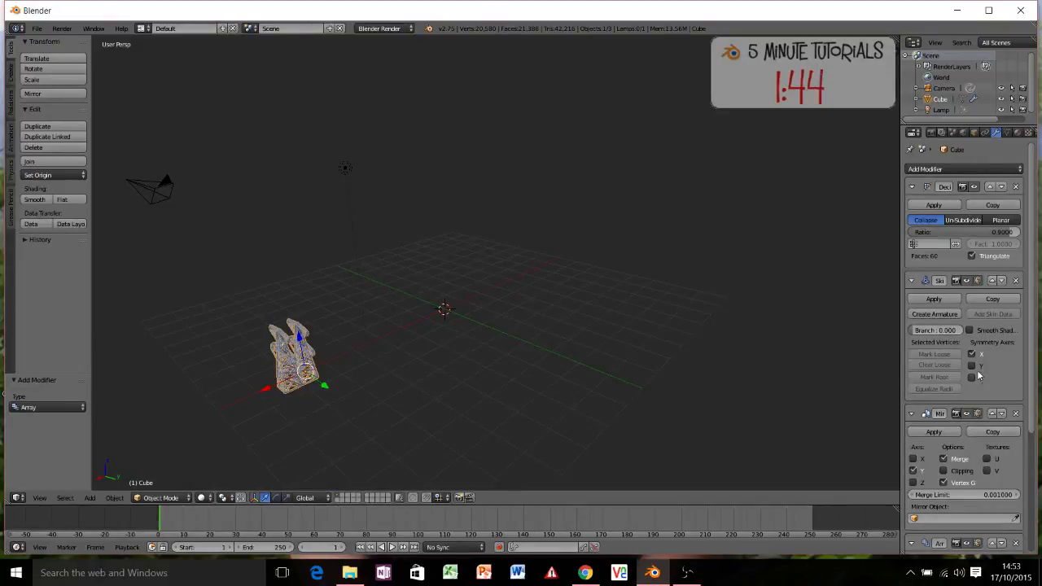
scroll(990, 429, "down", 5)
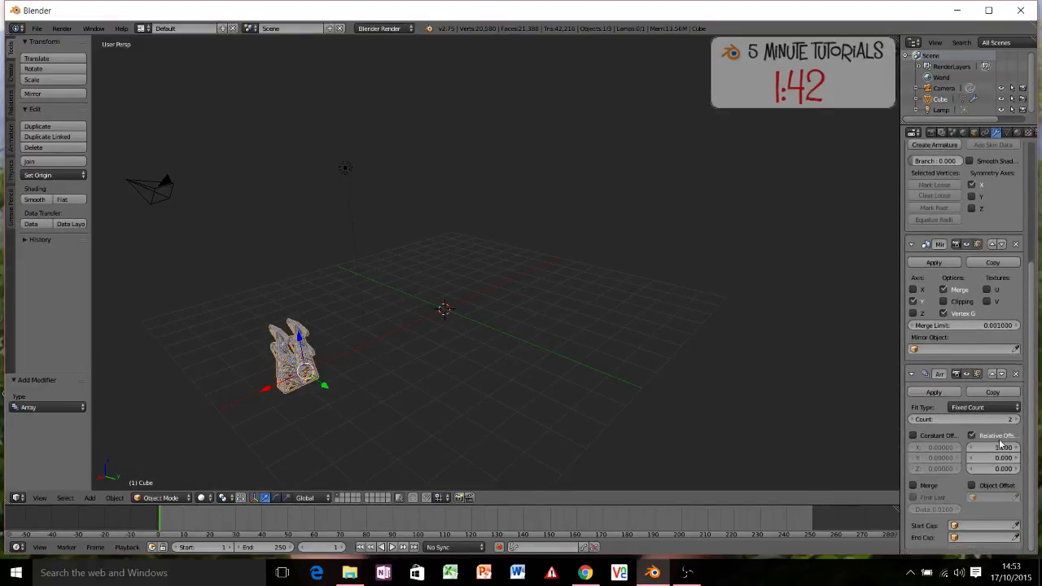
mouse_move(995, 447)
left_mouse_down()
mouse_move(1035, 447)
mouse_move(1012, 447)
left_mouse_up()
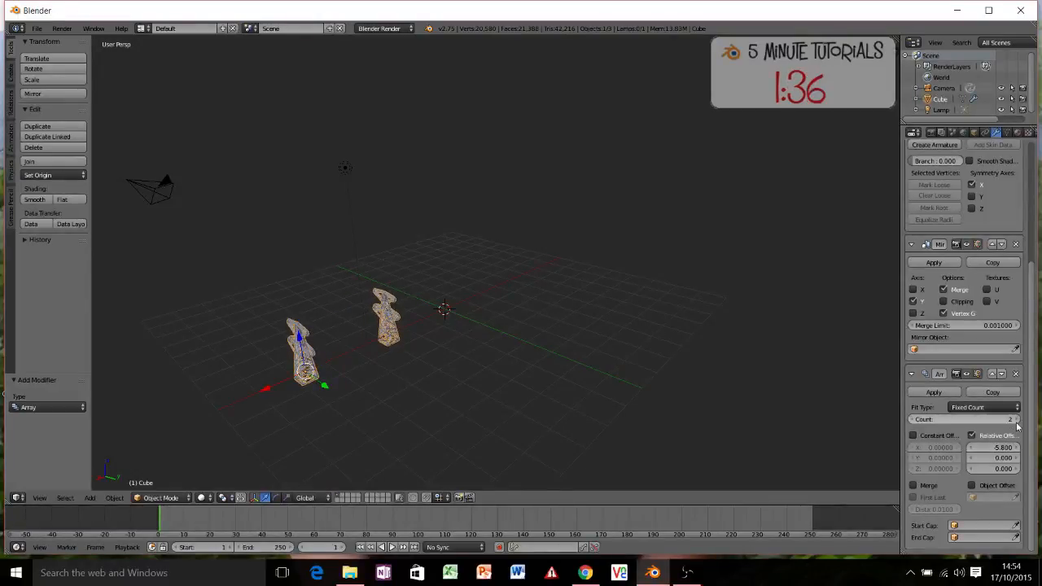
left_click(1016, 420)
left_click(1015, 421)
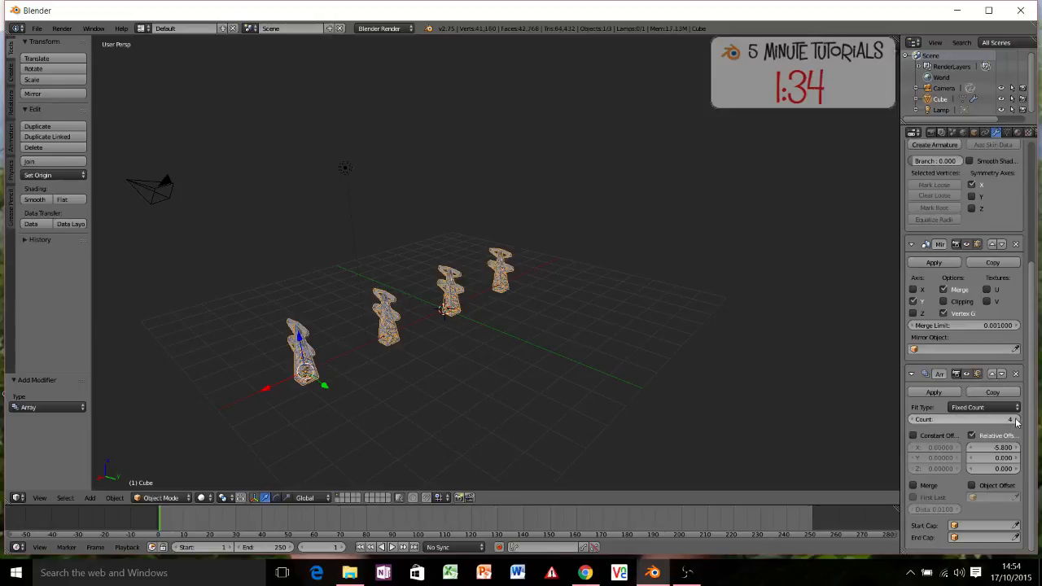
left_click(1016, 421)
Step: Add a plane mesh as the ground under the pylons and scale it up by about 9.61
middle_click_drag(521, 409, 532, 334)
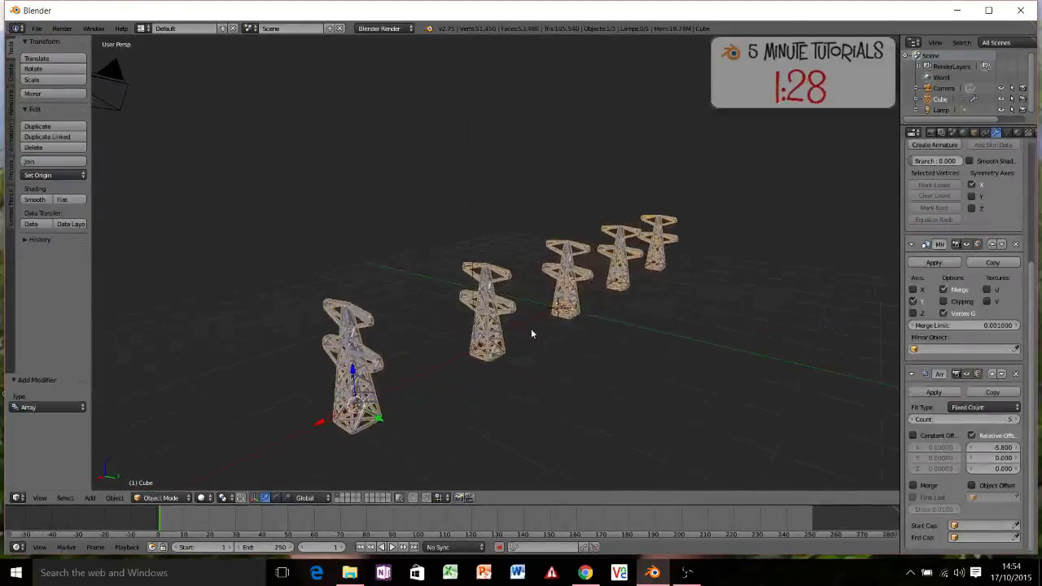
key("shift+a")
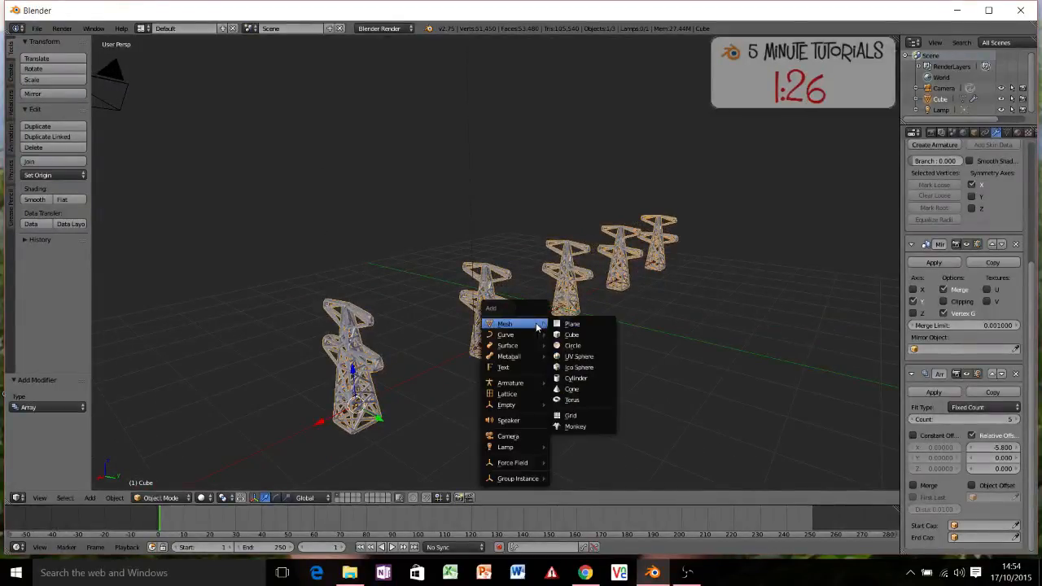
left_click(574, 325)
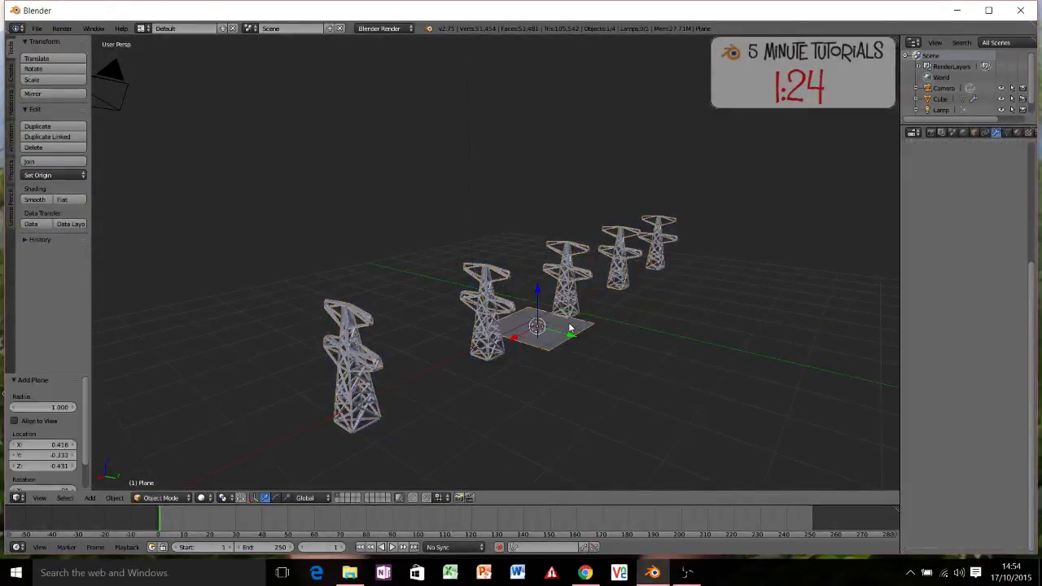
key("s")
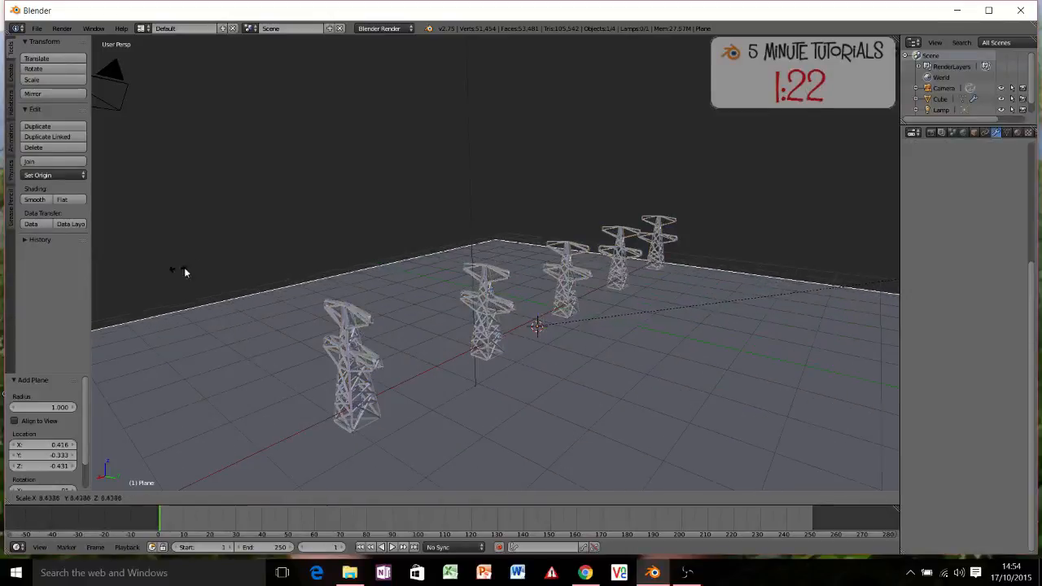
left_click(232, 263)
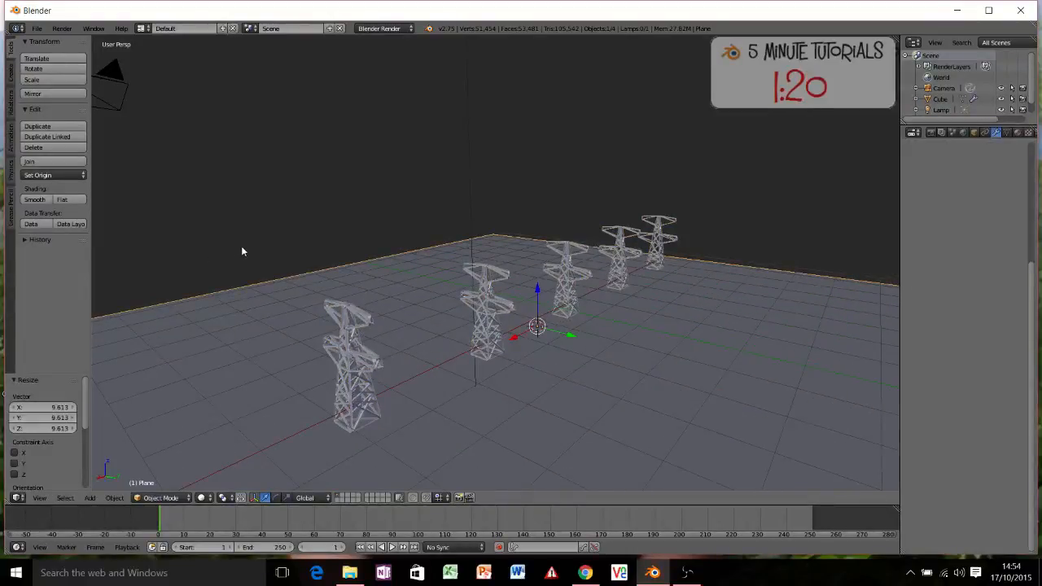
Step: Subdivide the ground plane with 10 cuts in Edit Mode and return to Object Mode
key("Tab")
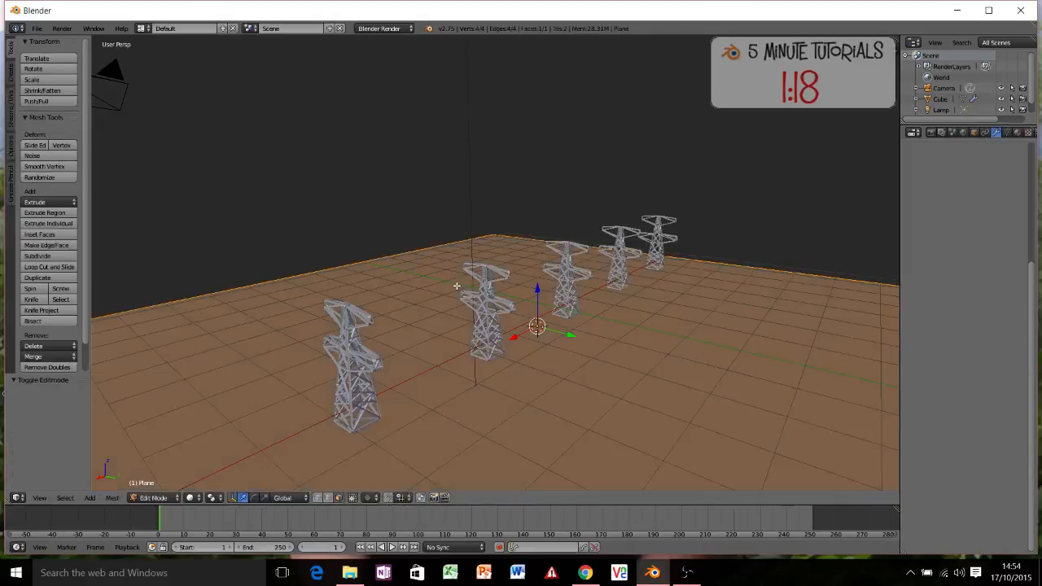
key("w")
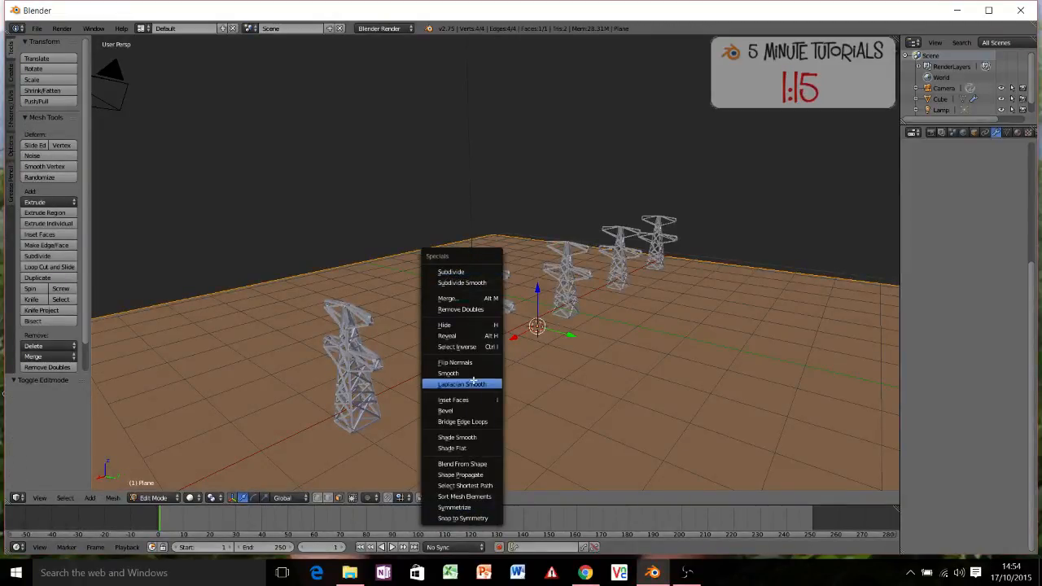
left_click(464, 272)
left_click_drag(58, 409, 134, 408)
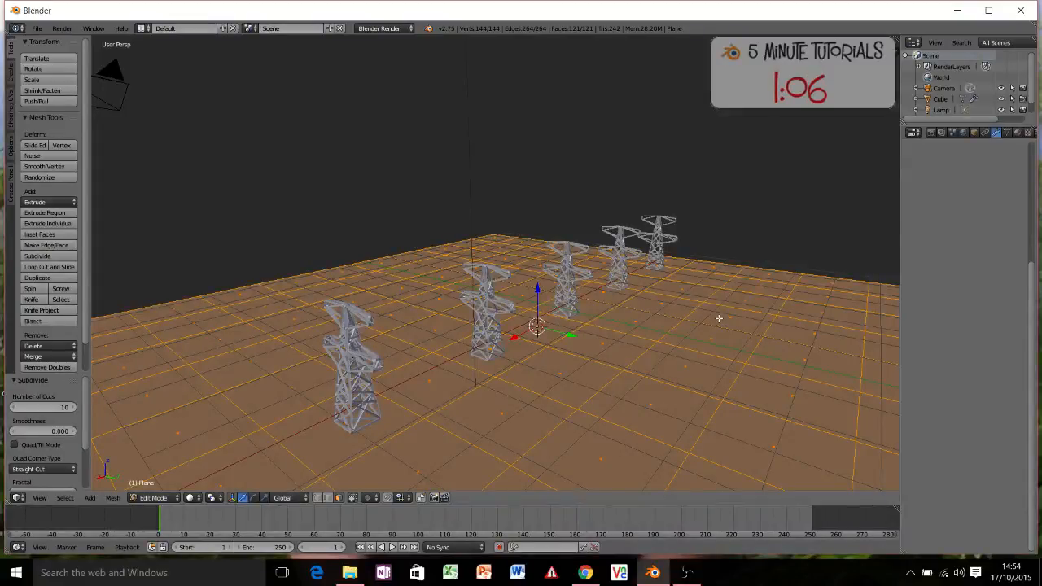
key("Tab")
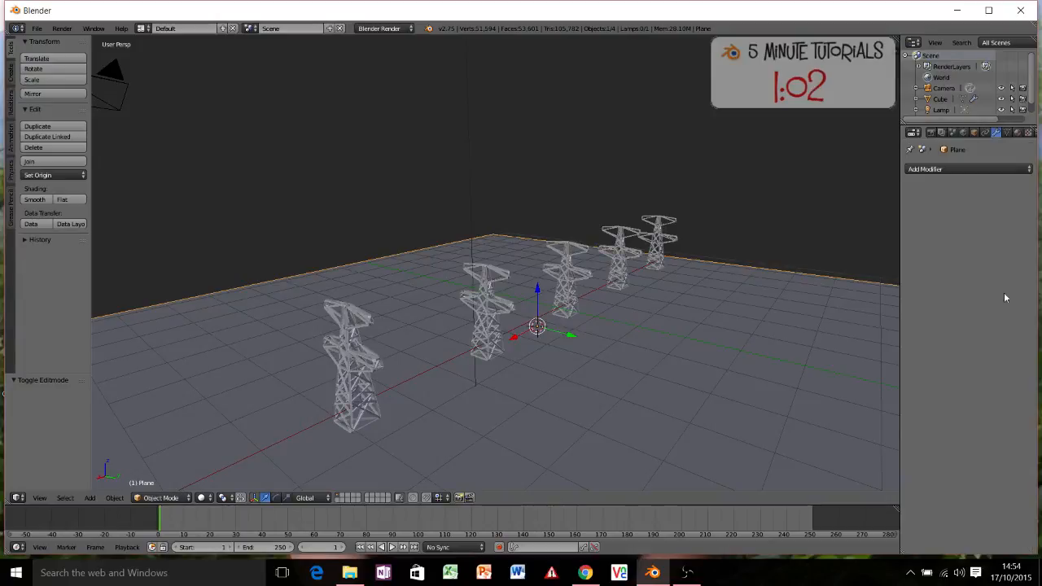
Step: Add a Displace modifier to the ground plane with a new texture of type Noise
left_click(940, 169)
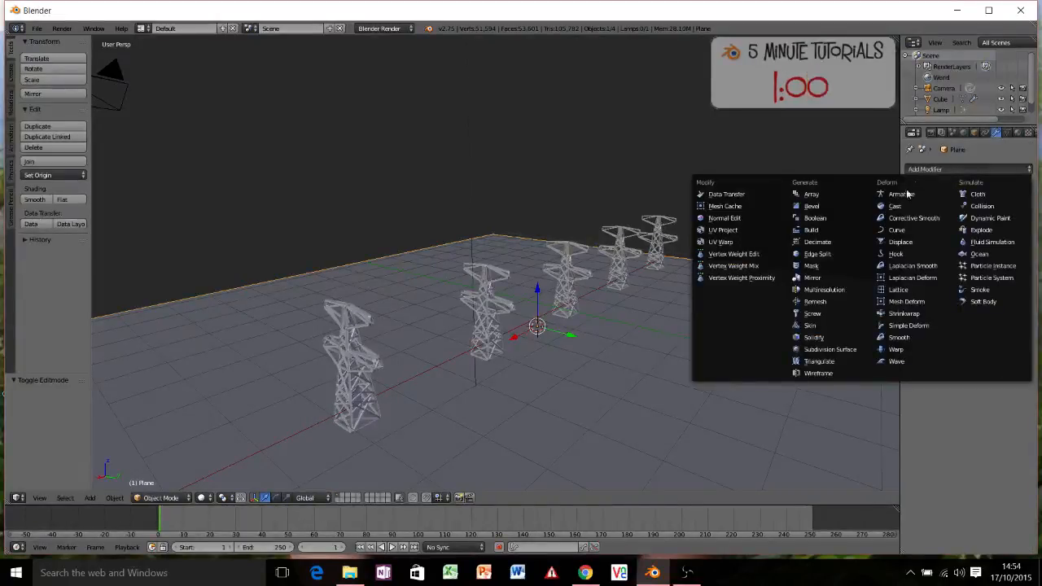
left_click(901, 242)
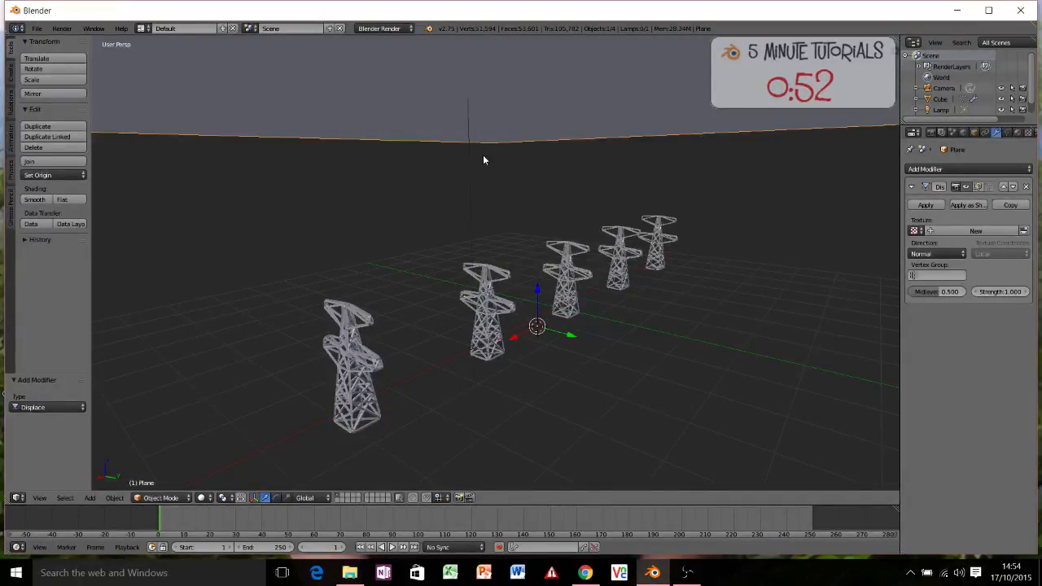
left_click(961, 231)
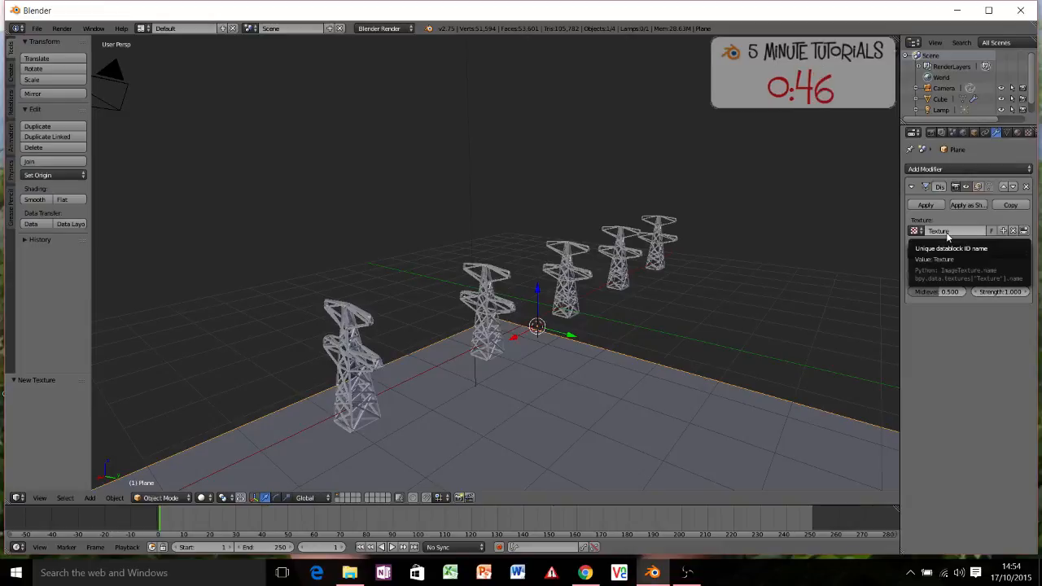
left_click(1028, 133)
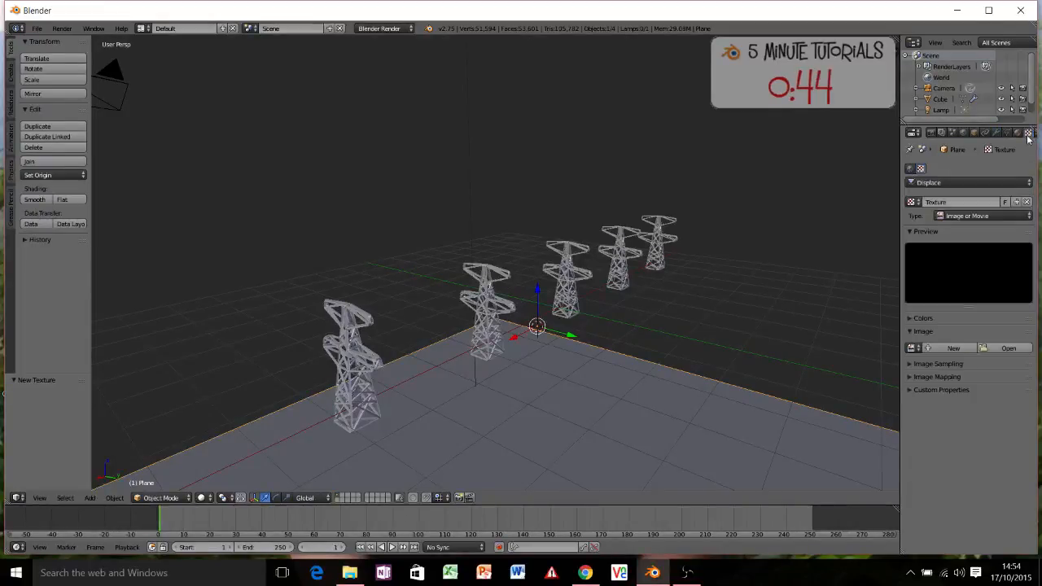
left_click(977, 216)
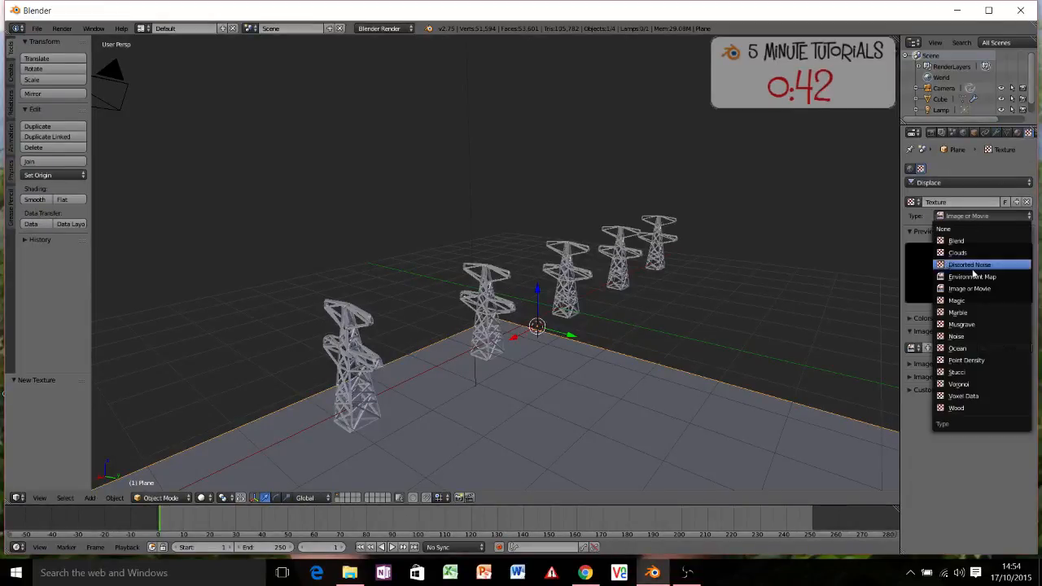
left_click(958, 336)
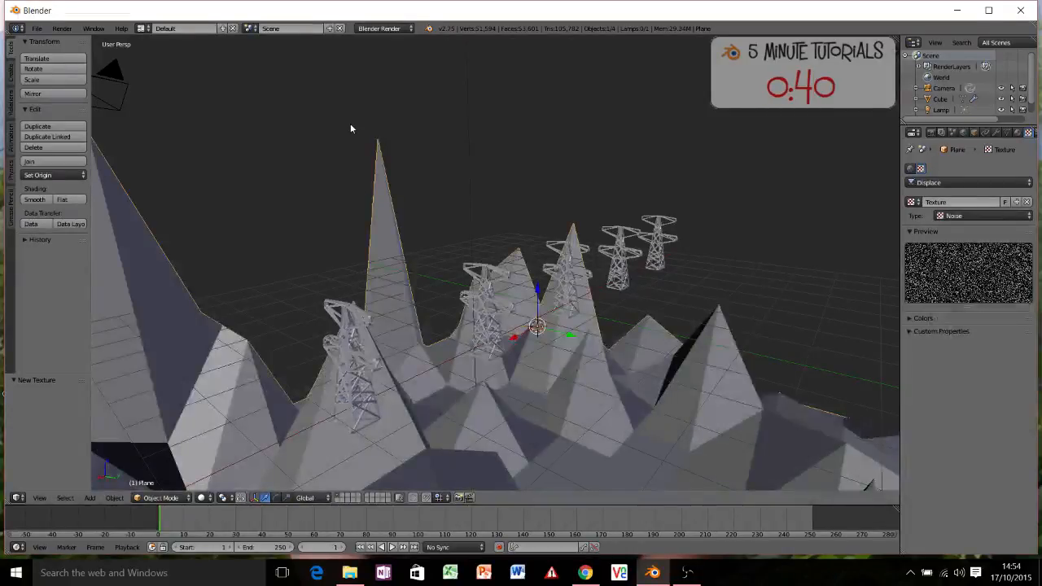
Step: Reduce the strength of the ground plane's Displace modifier, trying 0.1 and settling on 0.2
left_click(997, 133)
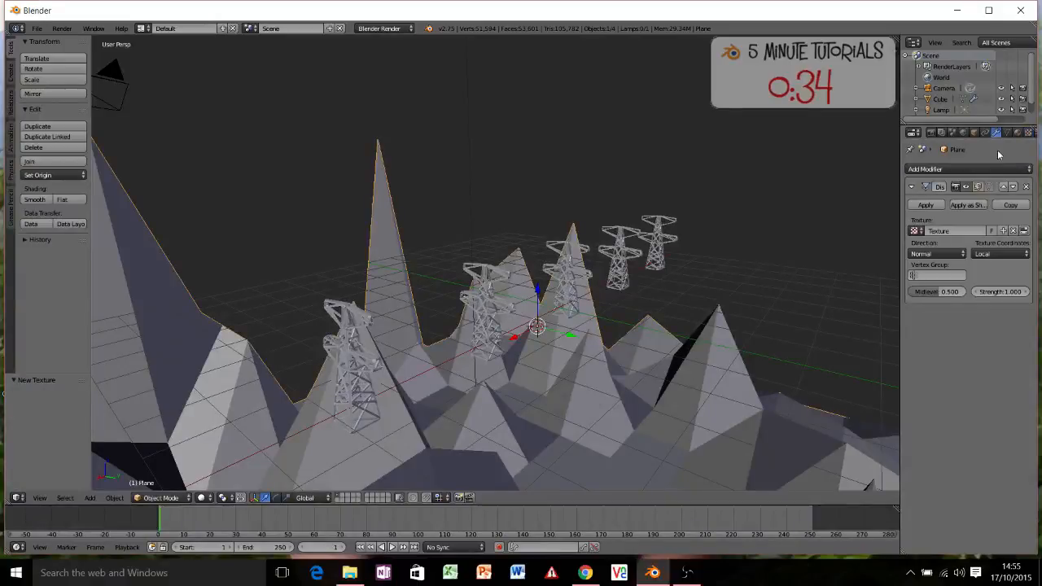
left_click(1006, 291)
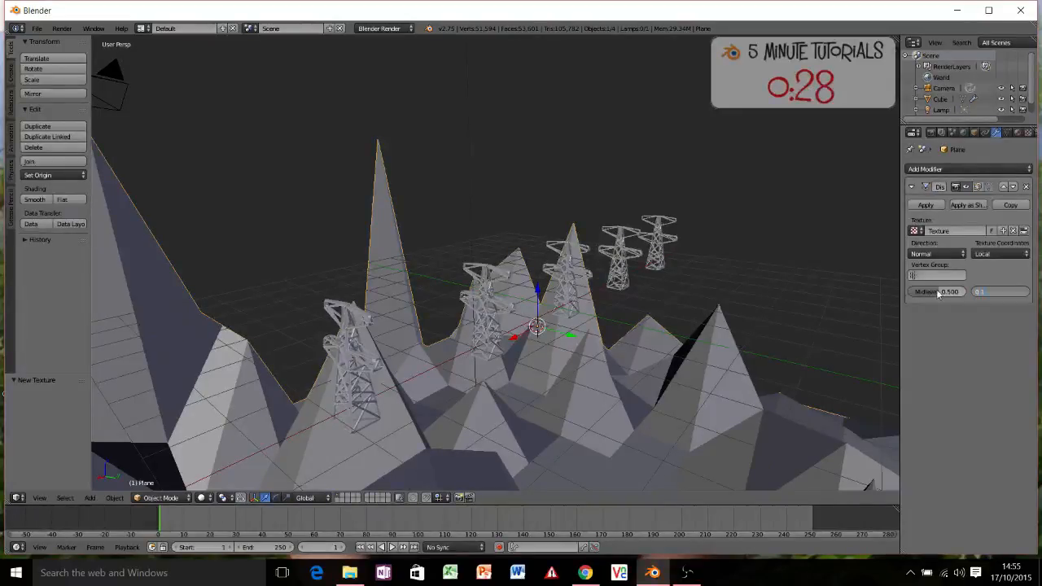
key("Return")
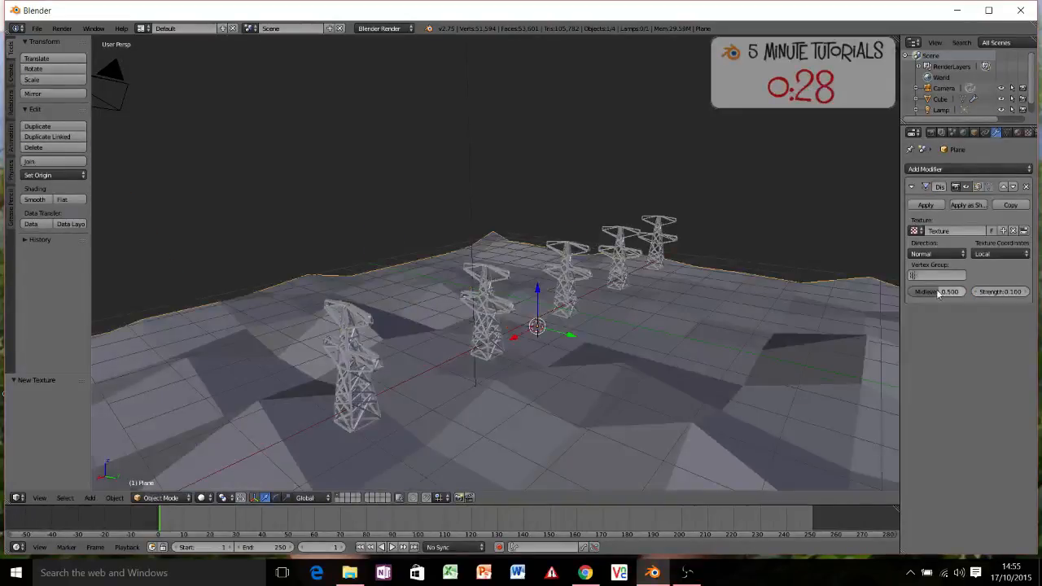
left_click(1023, 291)
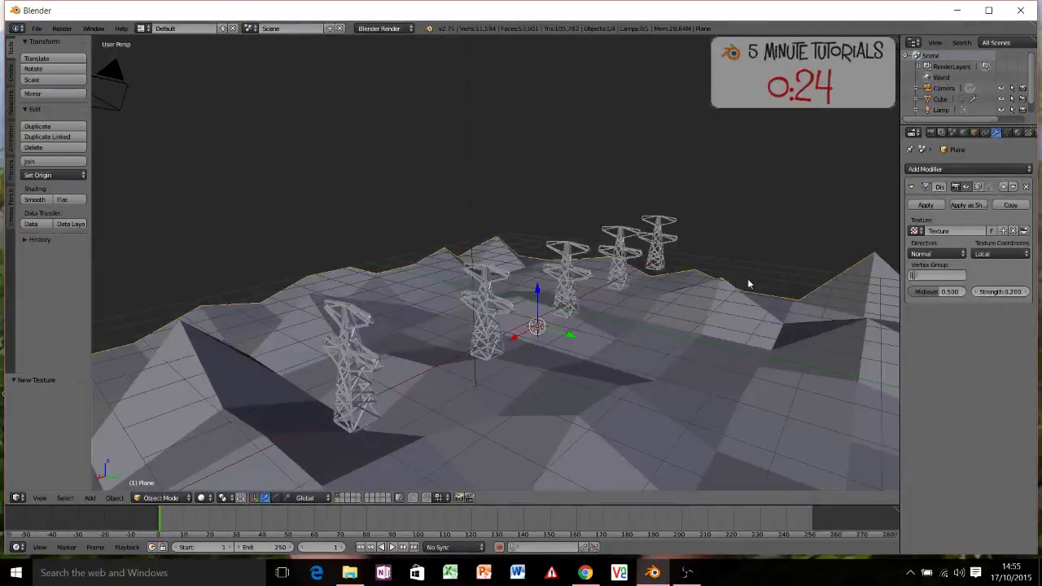
Step: Add a Subdivision Surface modifier to the ground plane and set its shading to Smooth
left_click(933, 171)
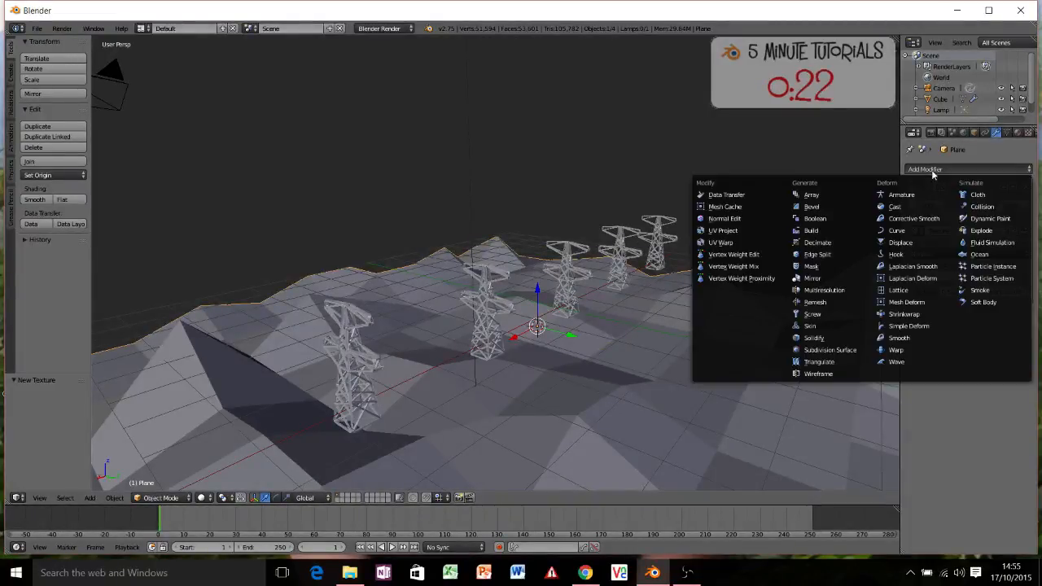
left_click(830, 350)
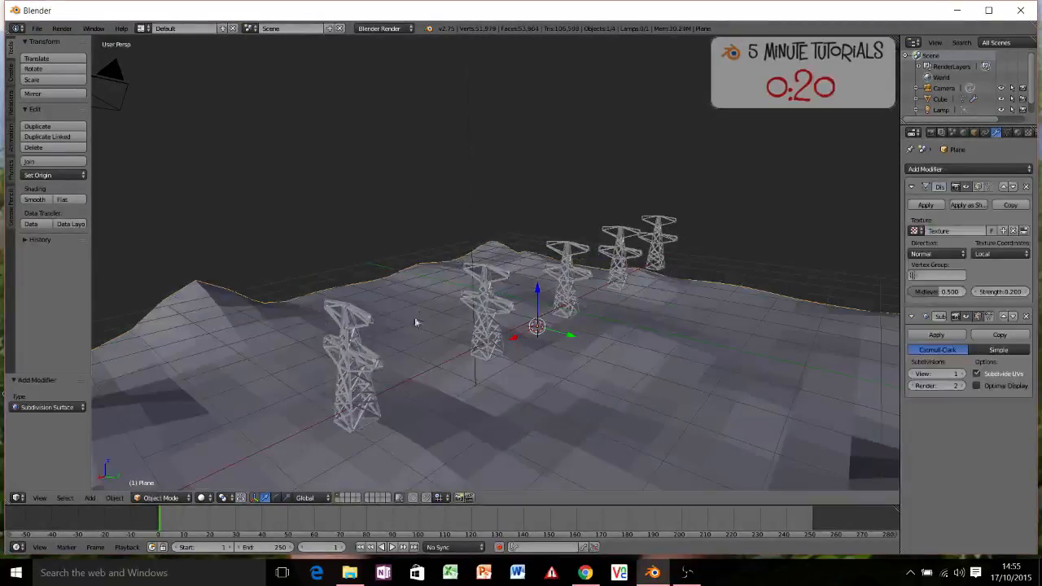
middle_click_drag(418, 320, 423, 297)
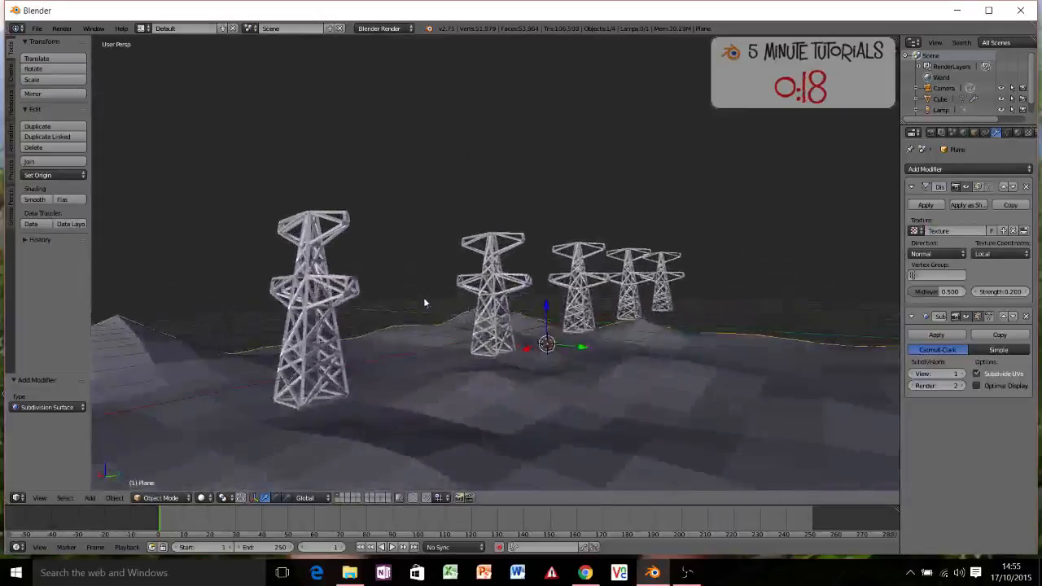
left_click(39, 200)
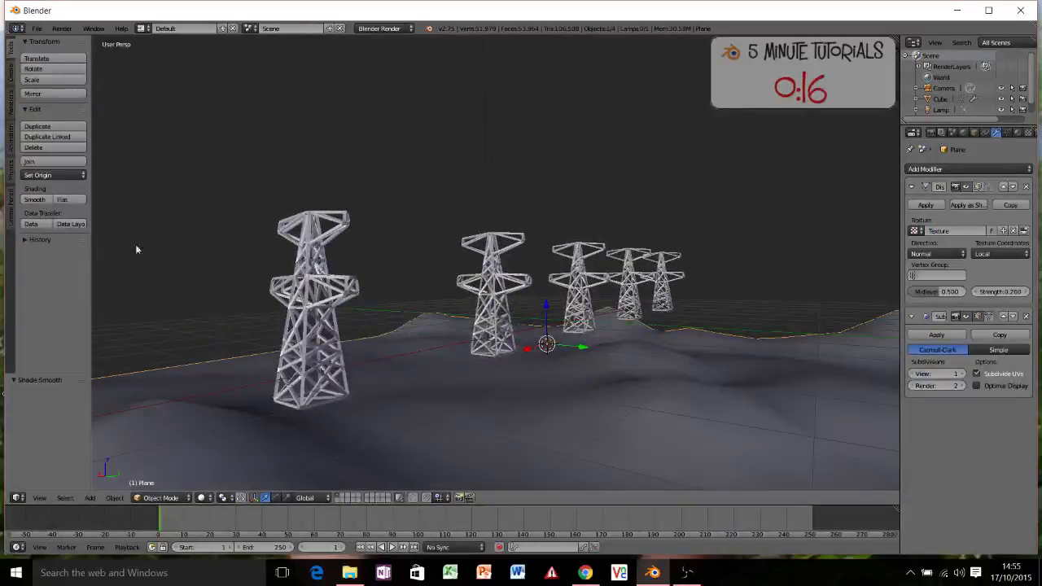
Step: Raise the ground plane by about 0.968 along the global Z axis to meet the bases of the pylons
mouse_move(358, 293)
middle_mouse_down()
mouse_move(394, 267)
mouse_move(397, 276)
middle_mouse_up()
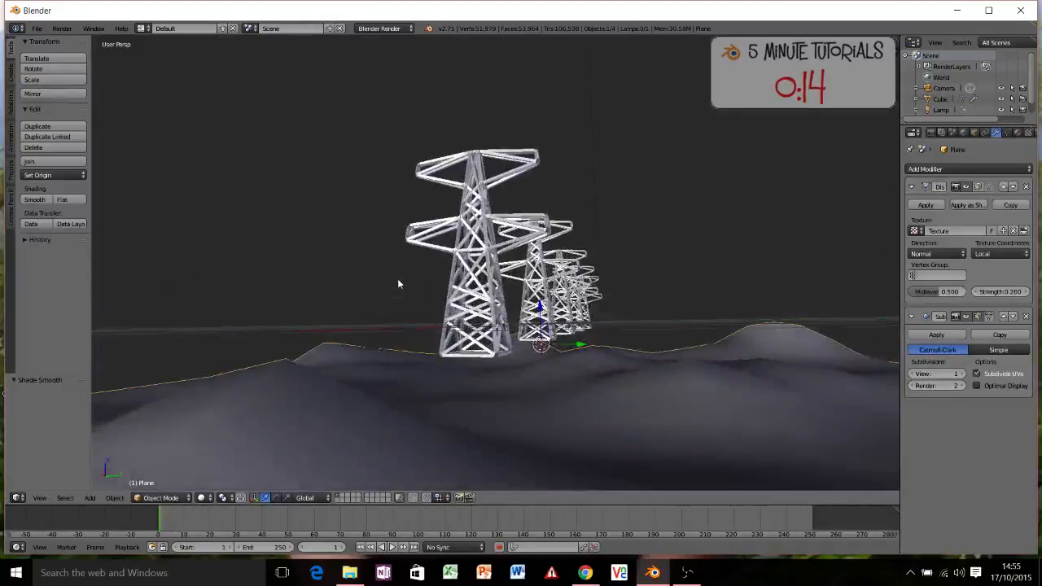
key("g")
key("z")
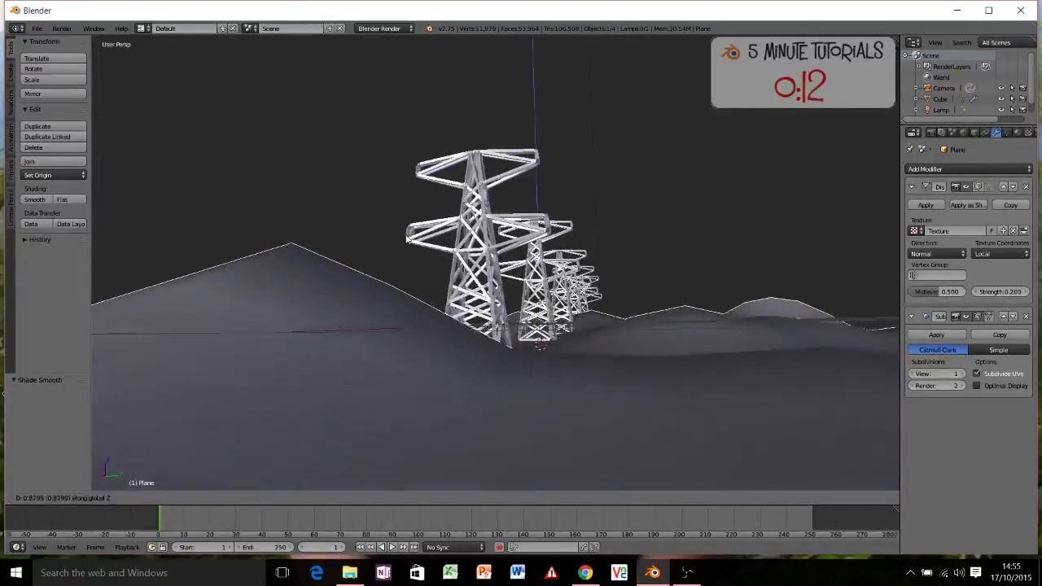
left_click(420, 252)
middle_click_drag(420, 252, 418, 274)
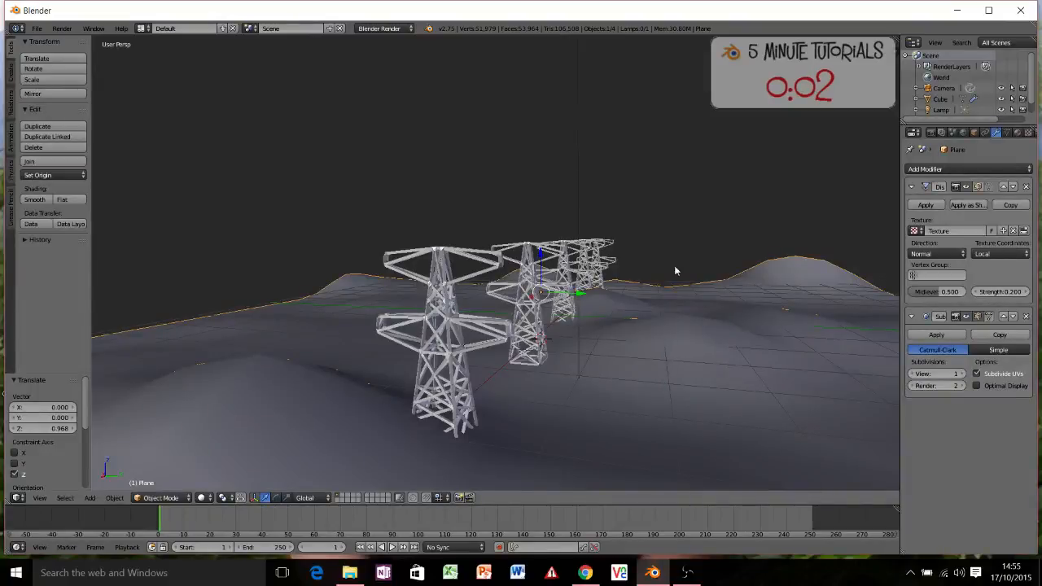
middle_click_drag(622, 242, 611, 241)
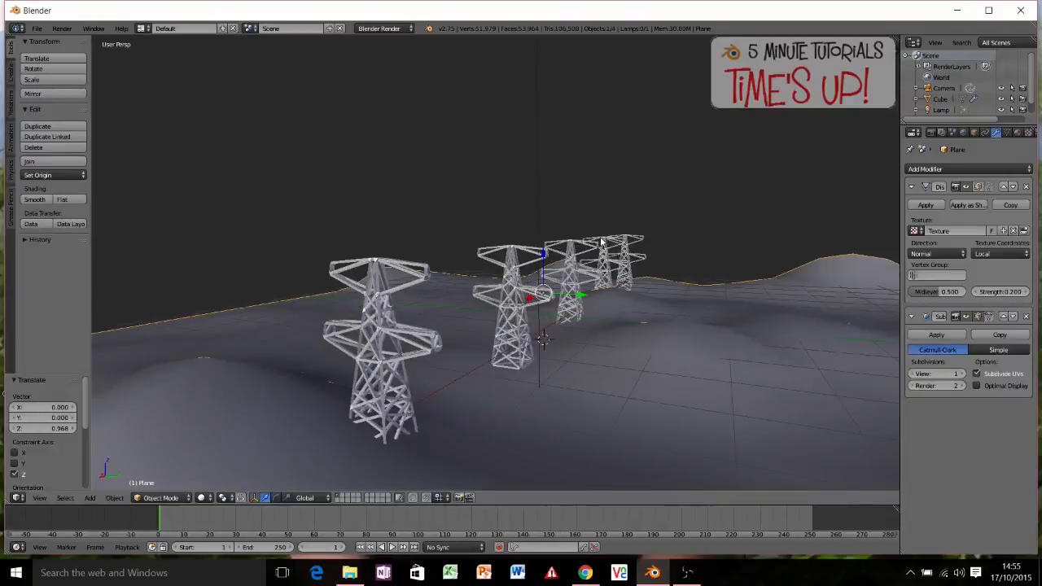